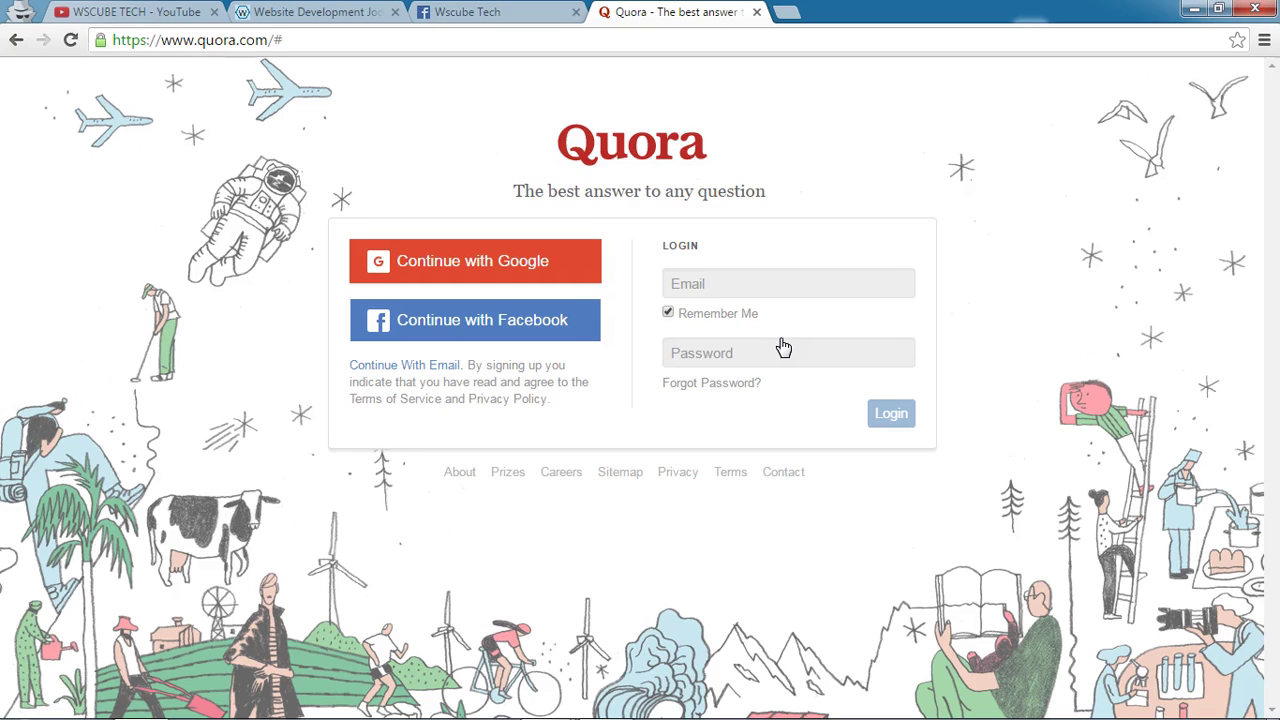
Open google.com in a new tab and search for 'which seo techniques are in trend'.
key(ctrl+t)
text(google.co)
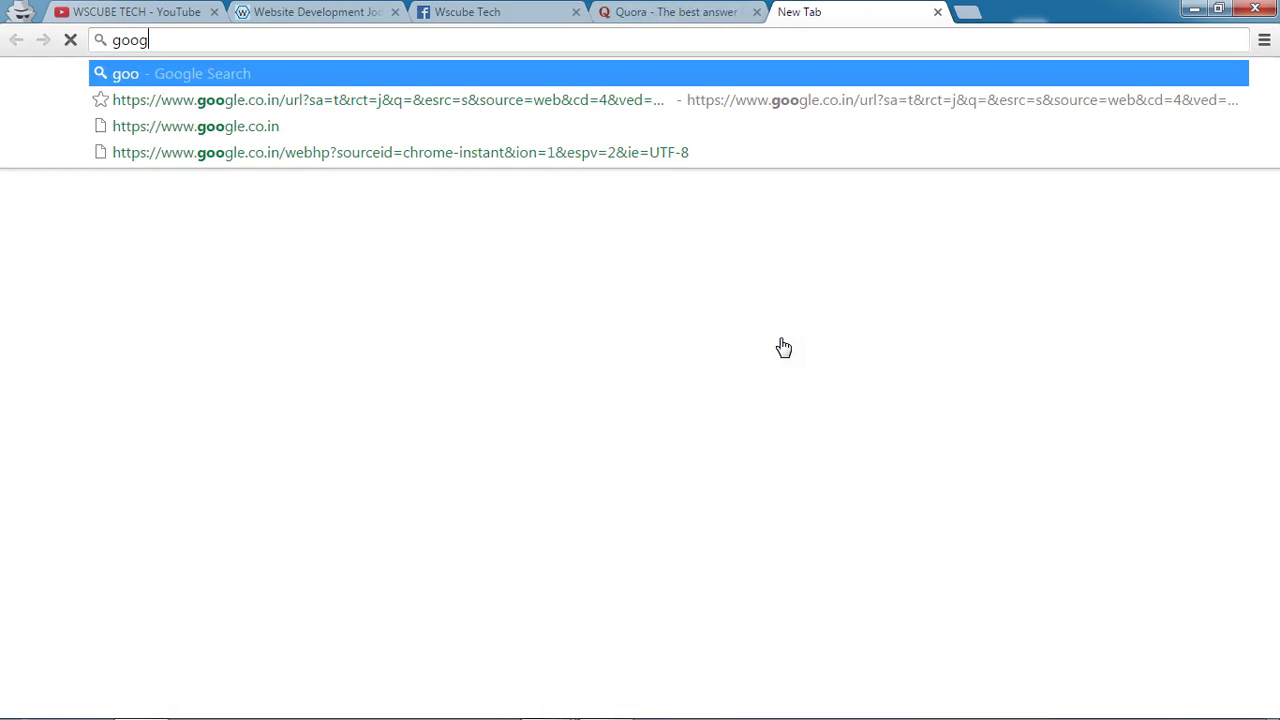
text(m)
key(Return)
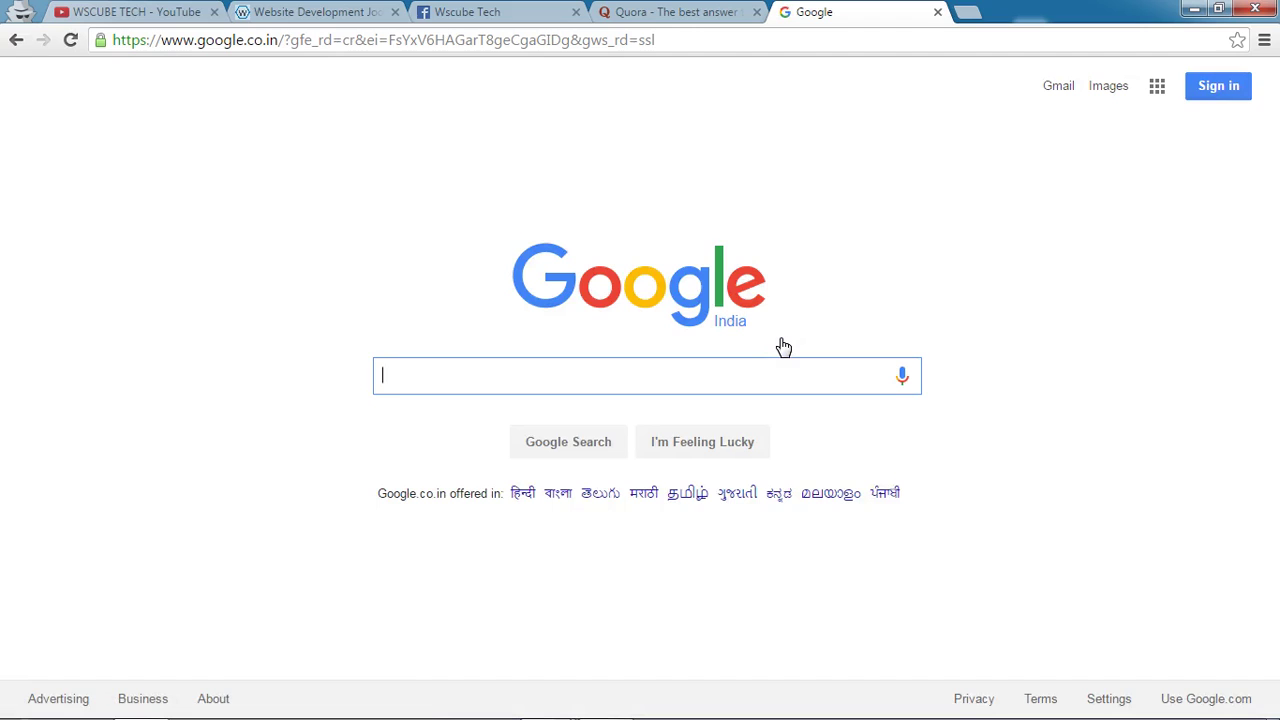
text(whic)
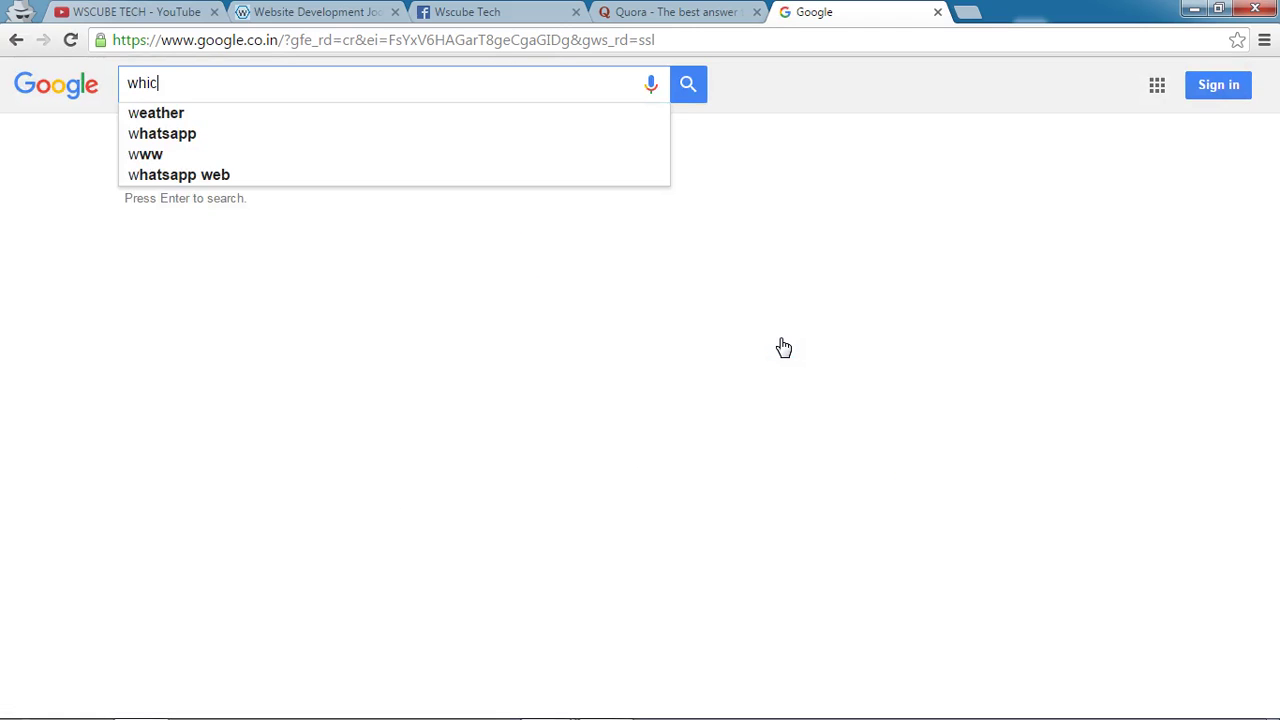
text(h seo techniq)
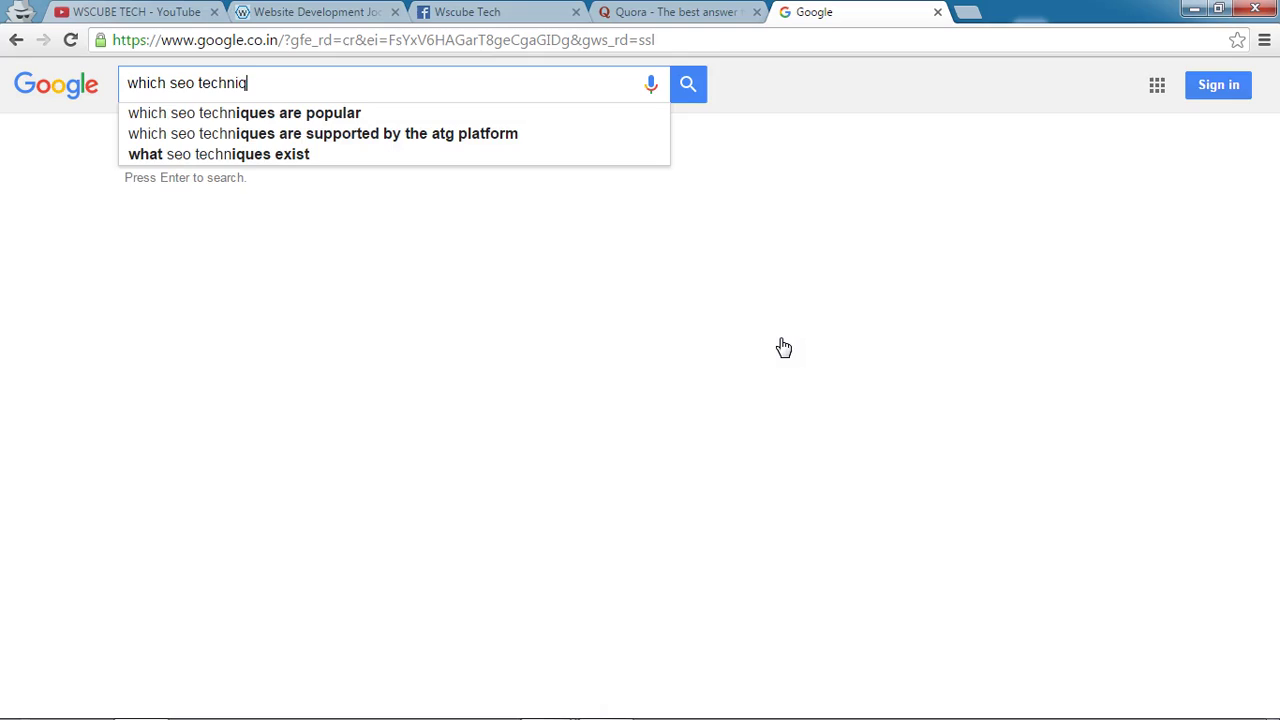
text(ues ar)
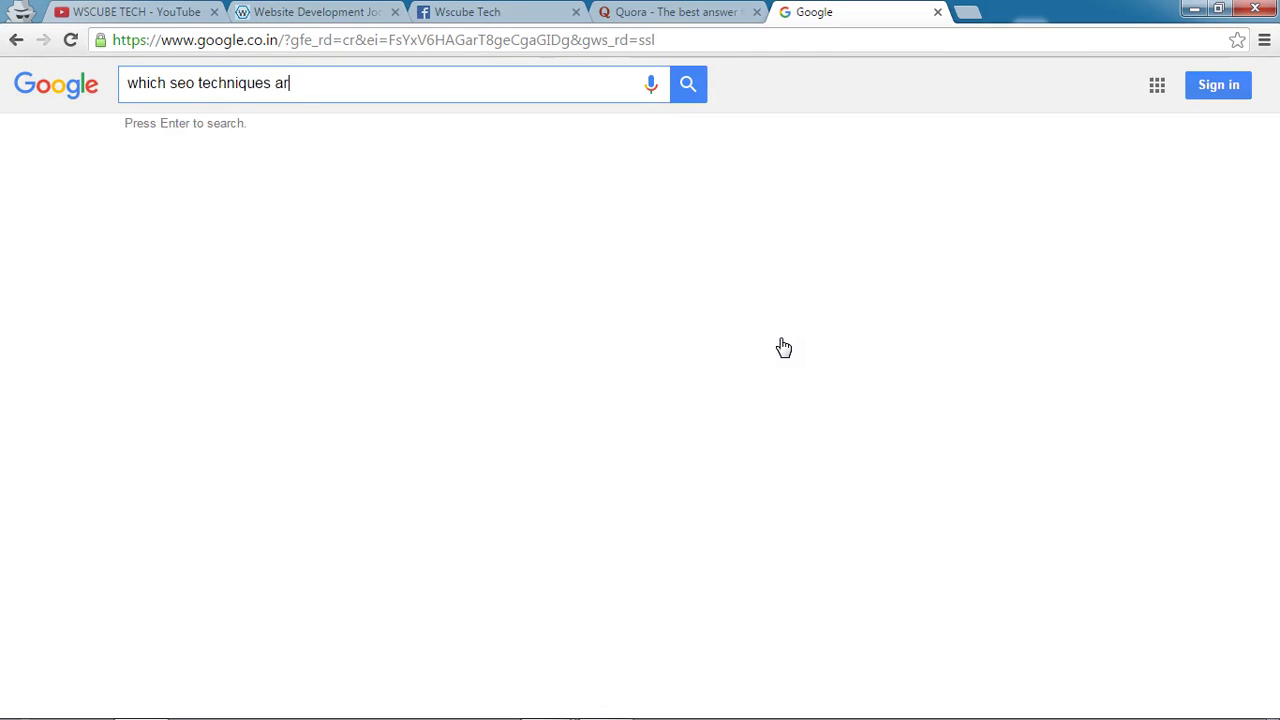
text(e in trend)
key(Return)
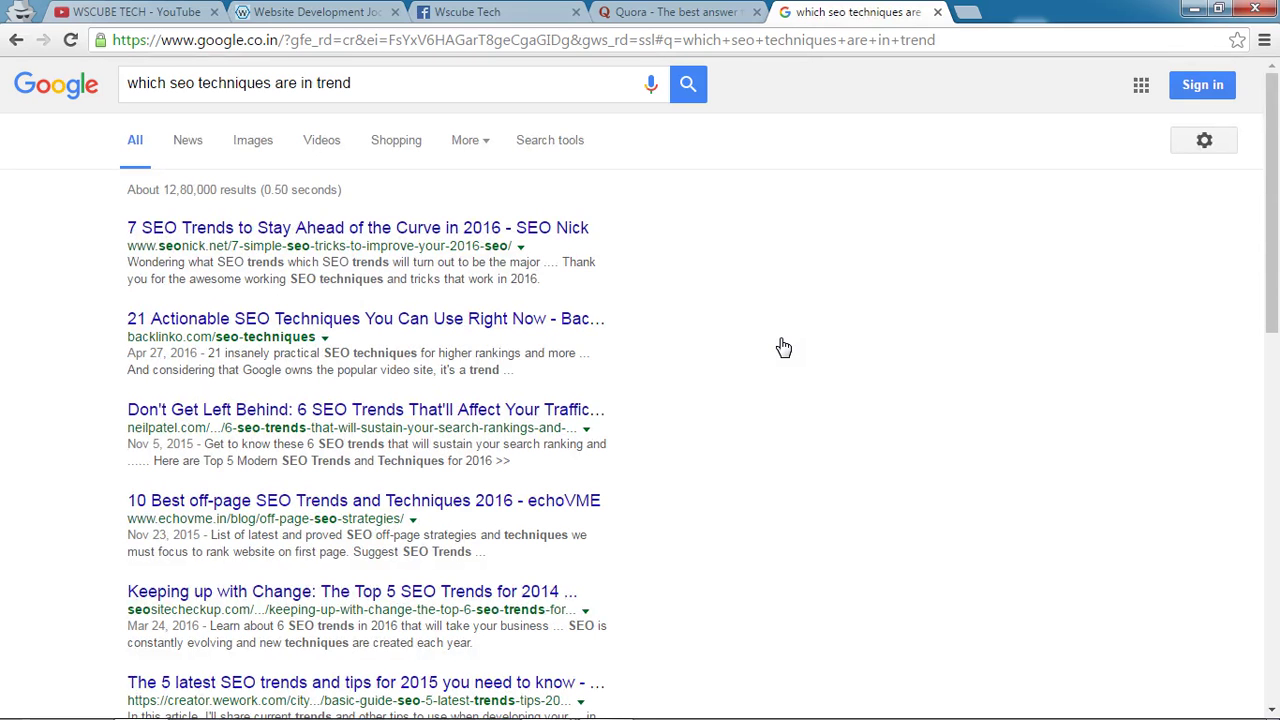
Open the Quora result 'What will be the trending SEO technique in 2016?' in a background tab.
scroll(224, 320, down, 1)
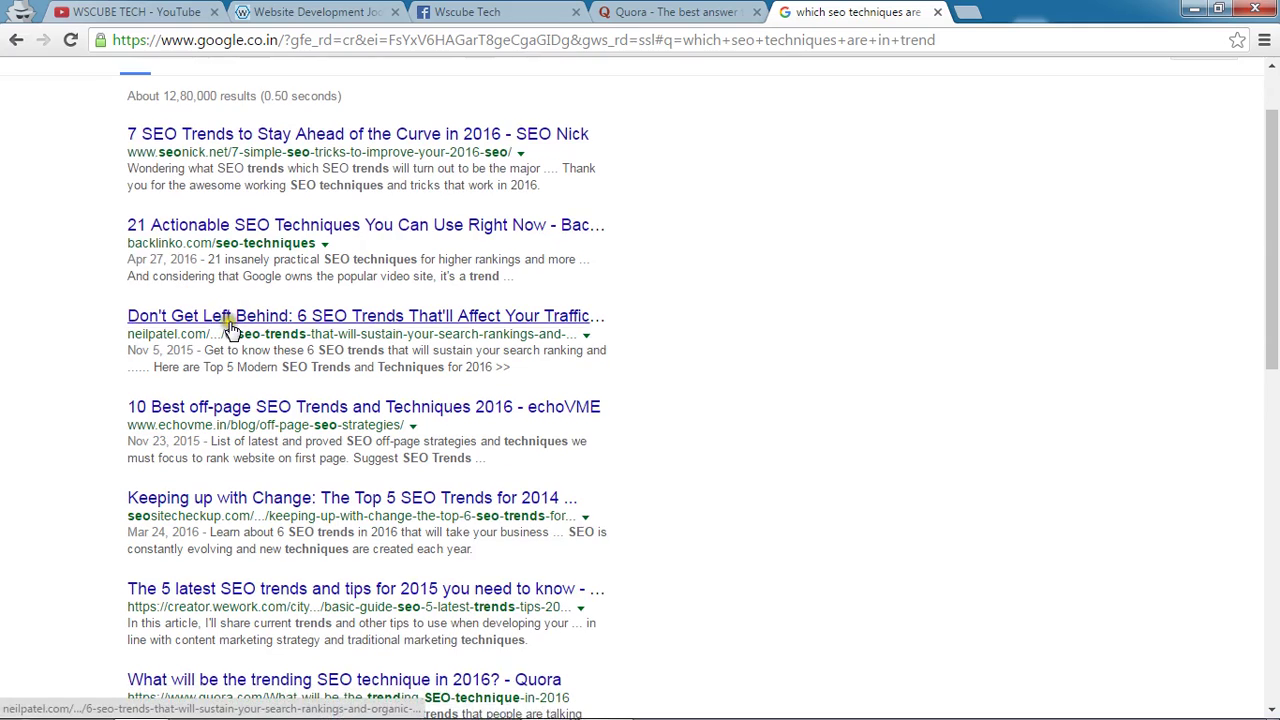
scroll(228, 325, down, 2)
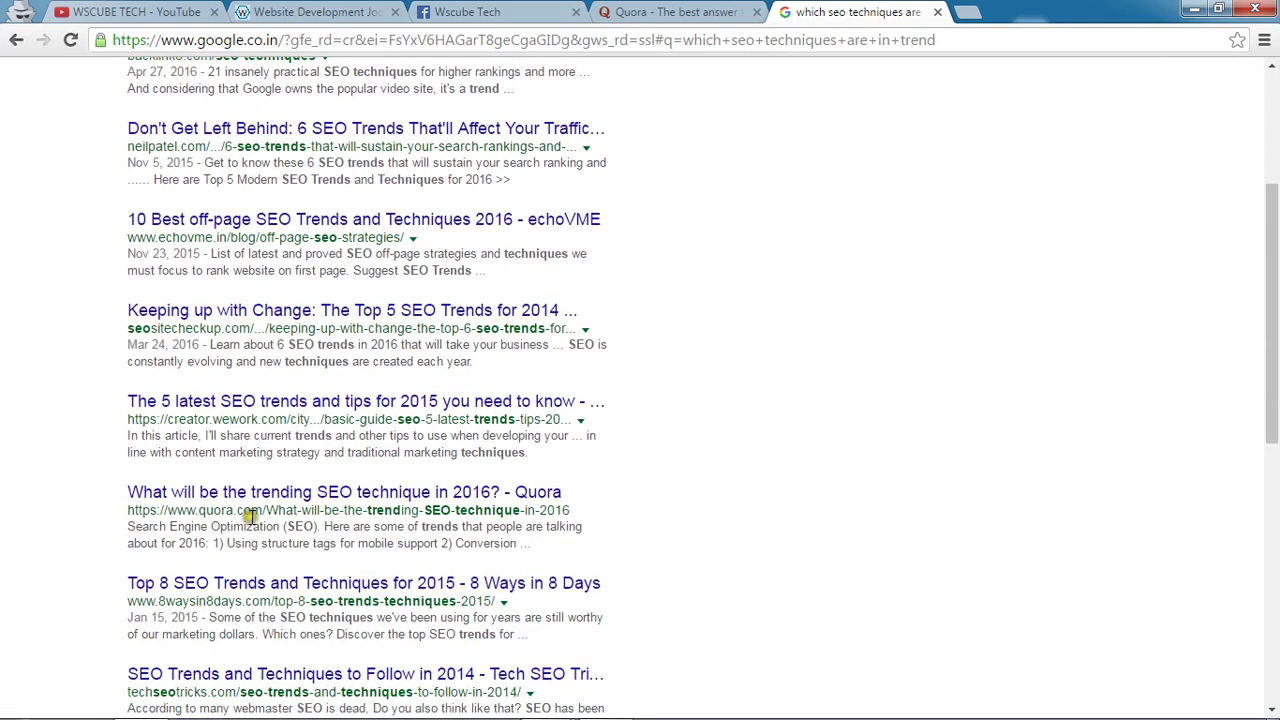
scroll(735, 395, up, 3)
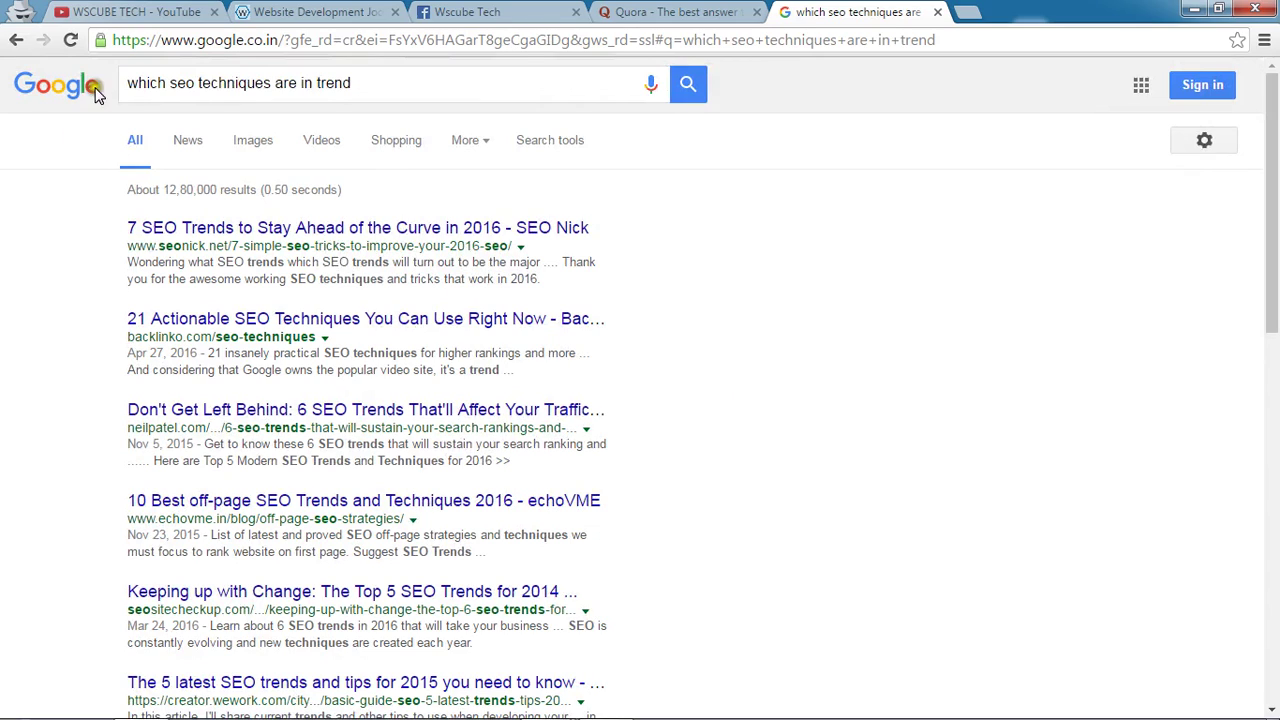
drag(122, 83, 356, 83)
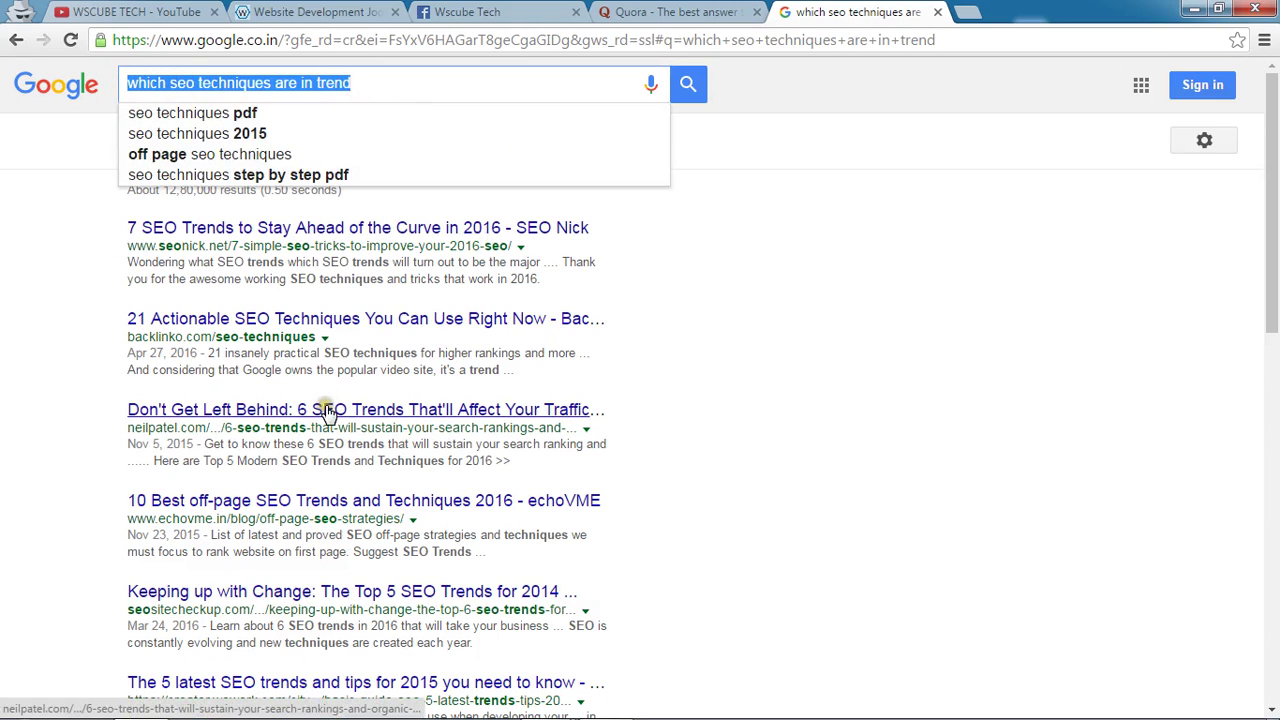
scroll(320, 405, down, 2)
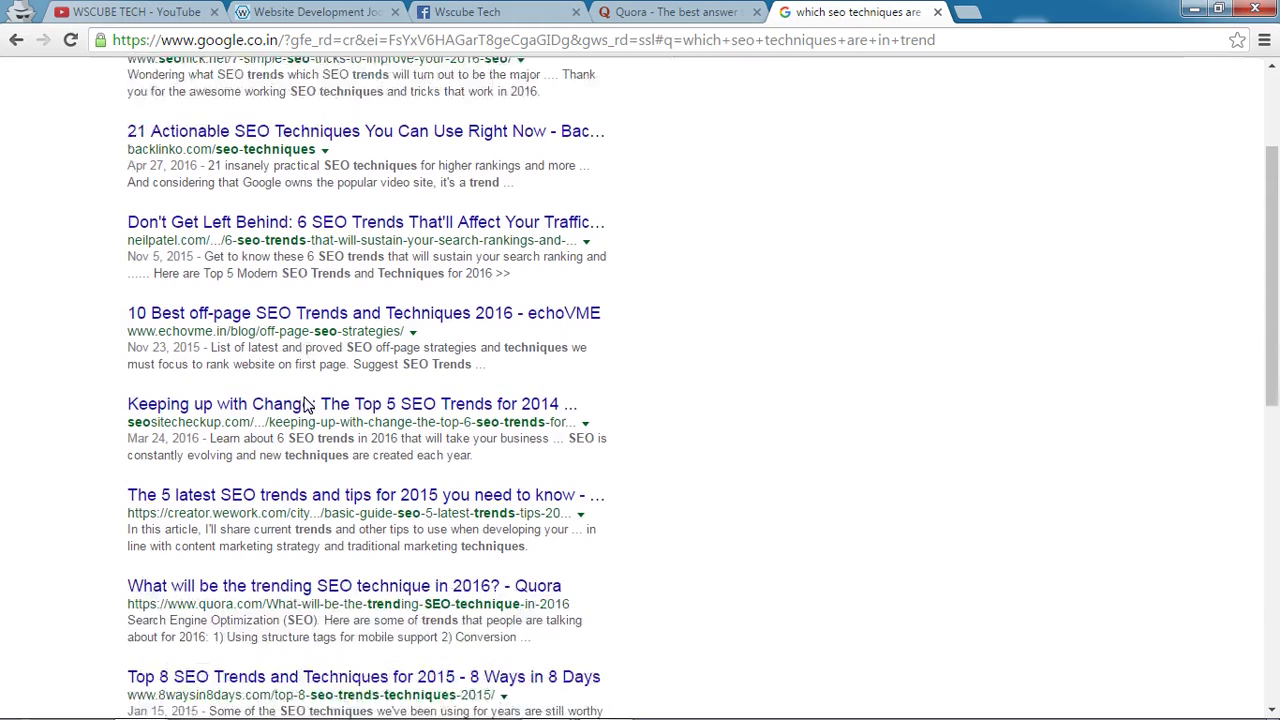
middle_click(246, 593)
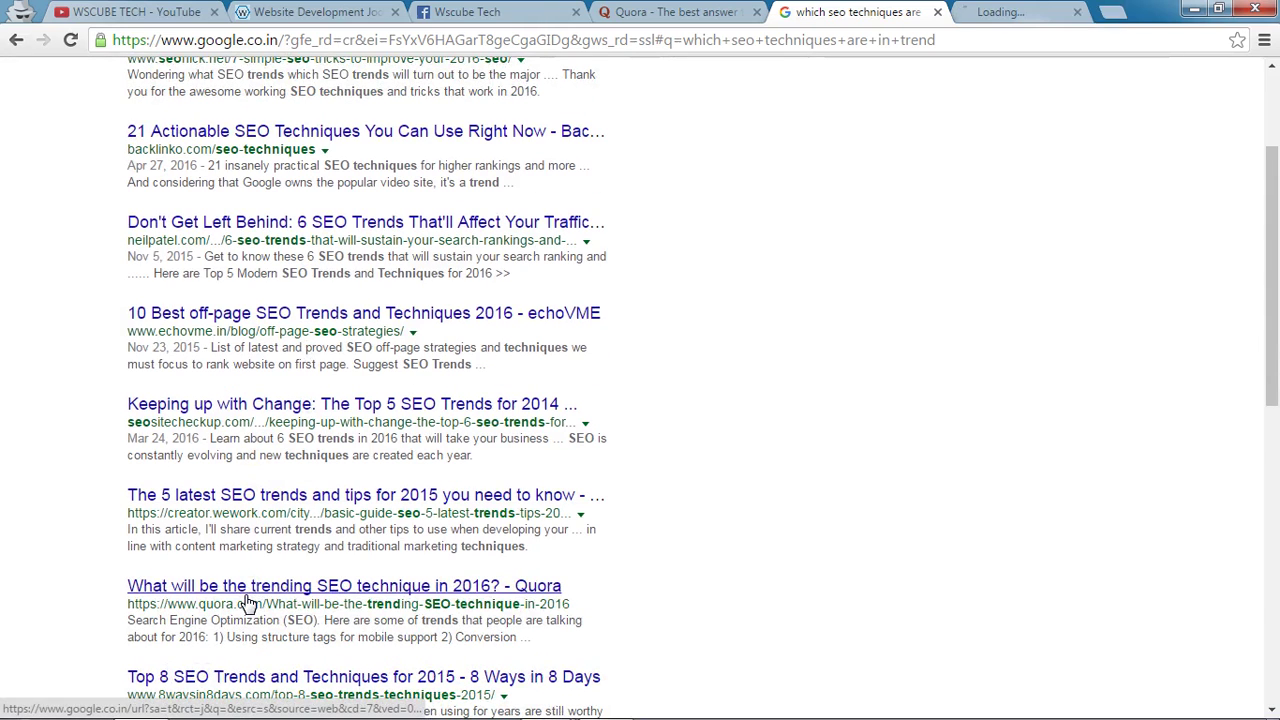
Bring up the Quora tab for 'What will be the trending SEO technique in 2016?'.
click(1030, 10)
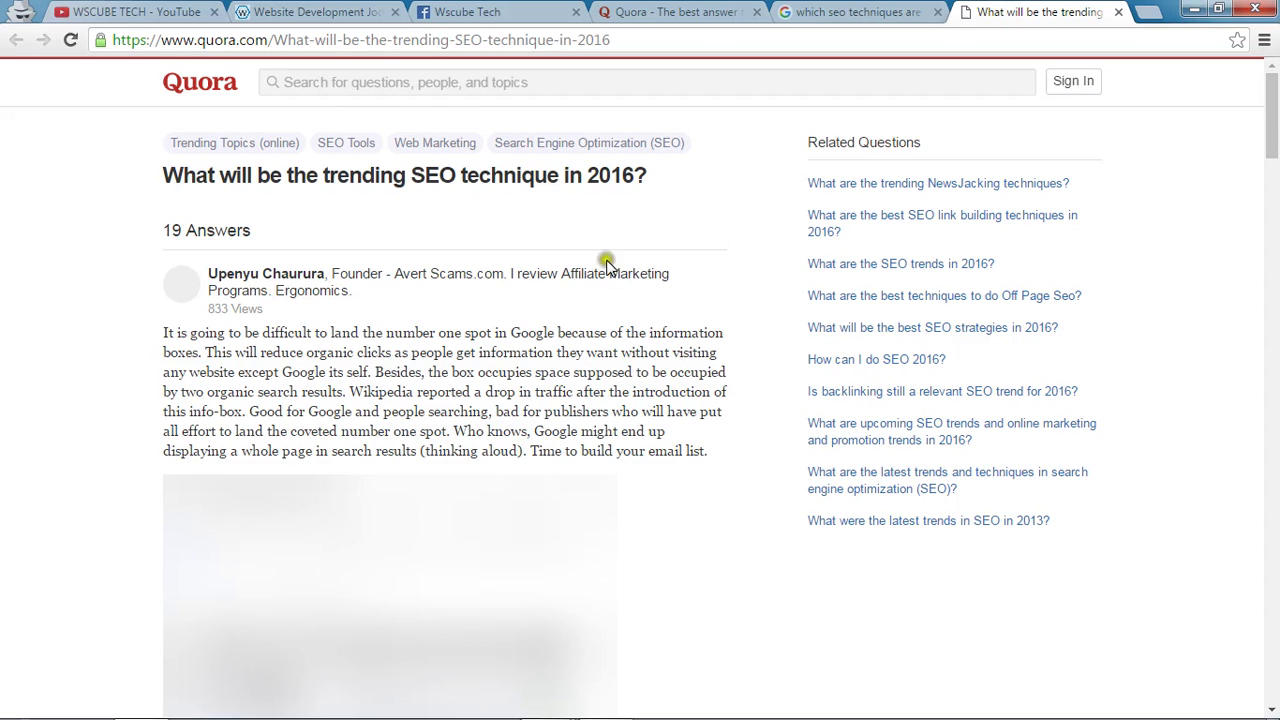
scroll(386, 308, down, 1)
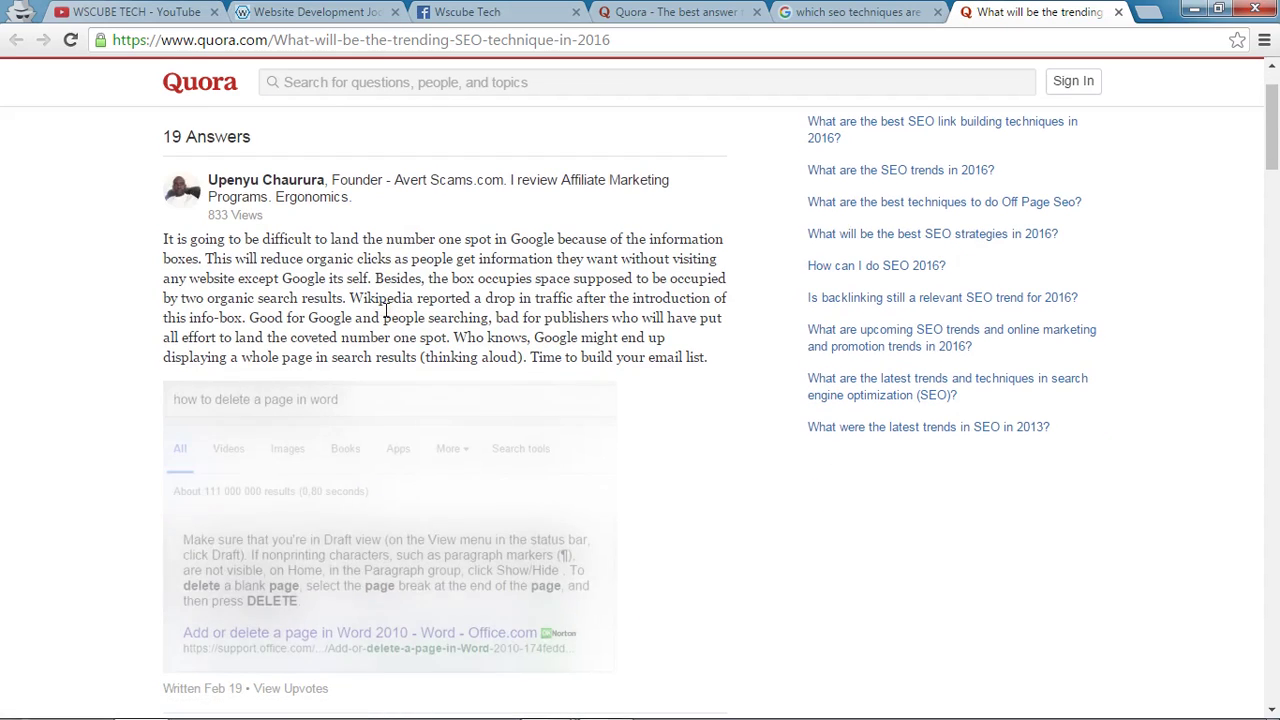
click(860, 12)
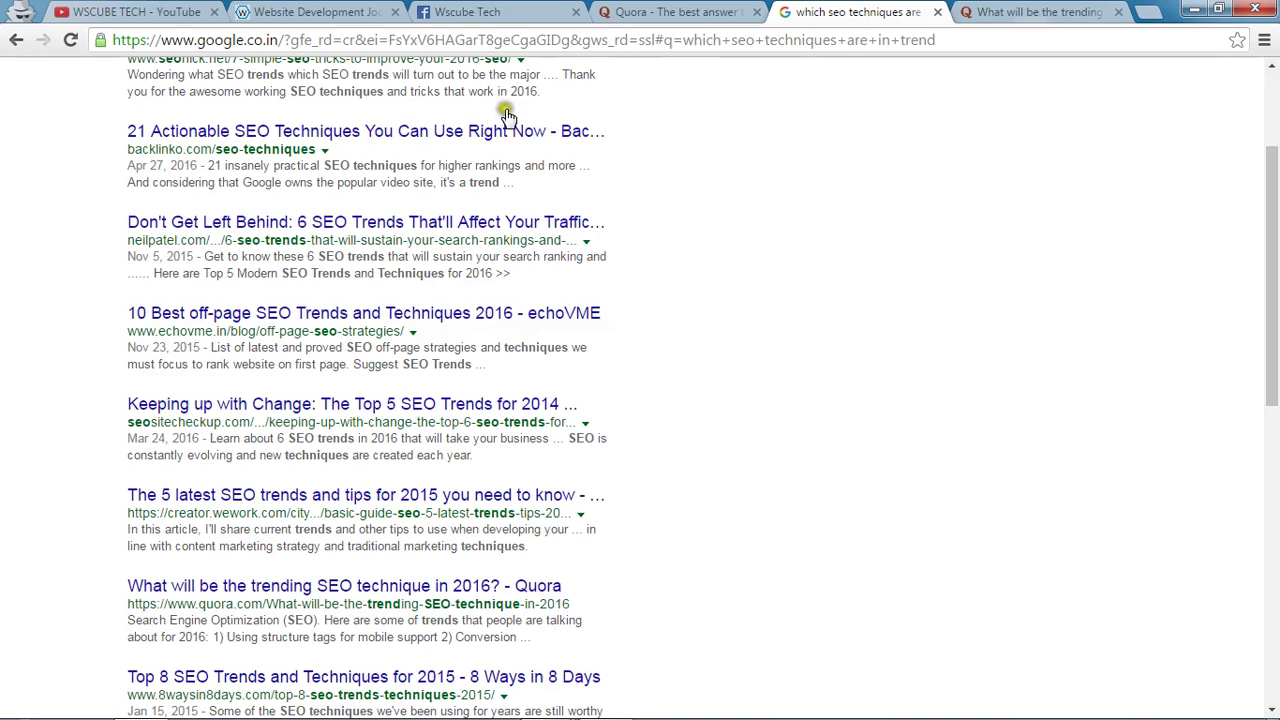
scroll(334, 120, up, 2)
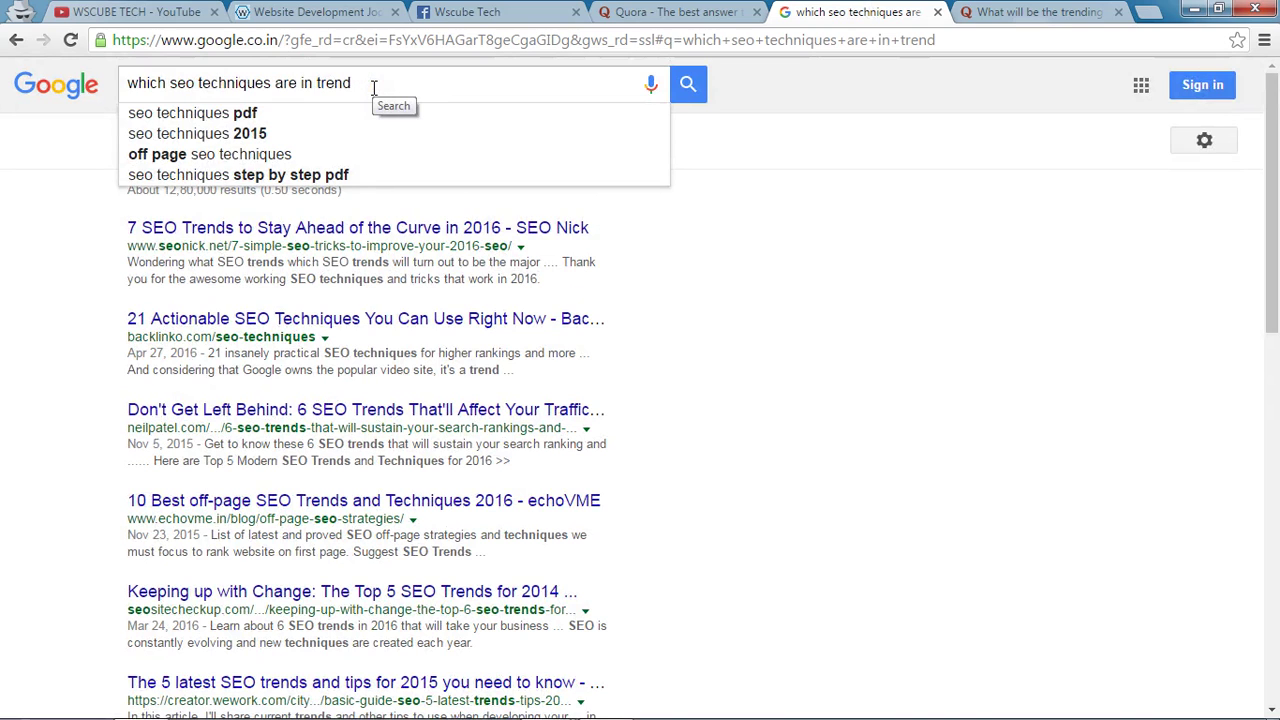
click(1005, 14)
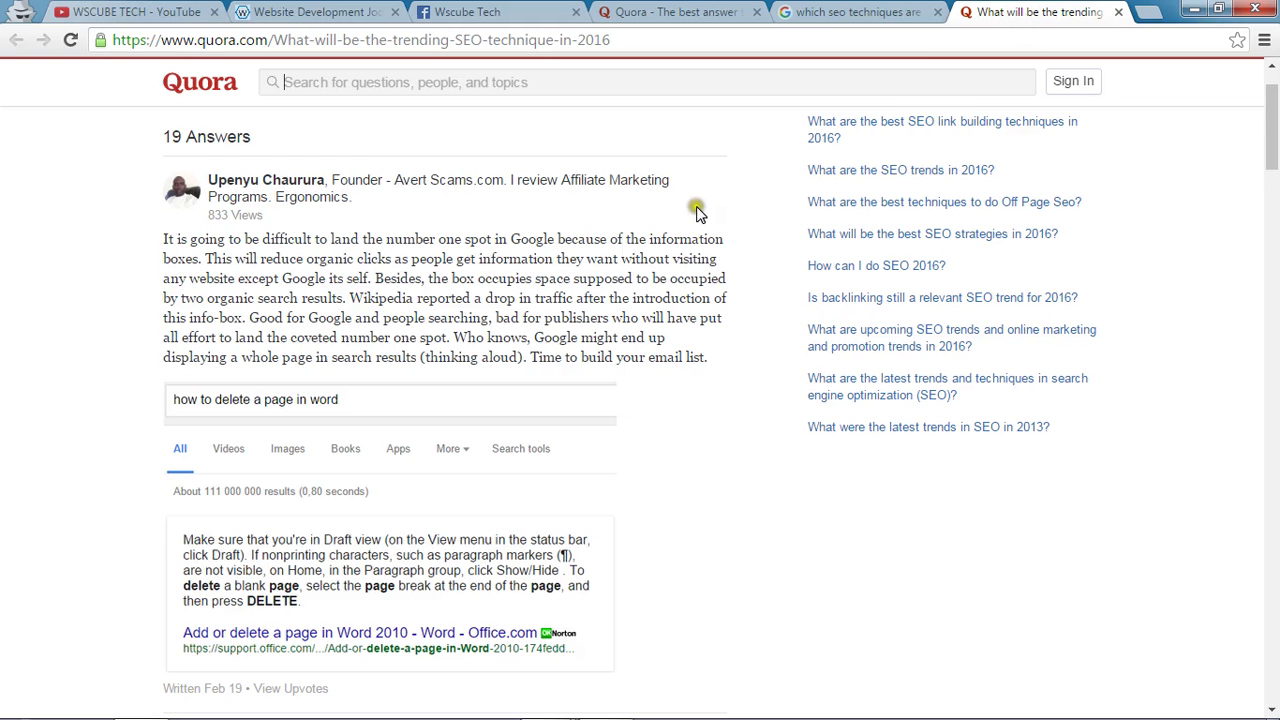
Scroll through the question's 19 answers about SEO trends.
scroll(510, 280, down, 1)
scroll(409, 231, down, 5)
scroll(163, 262, up, 6)
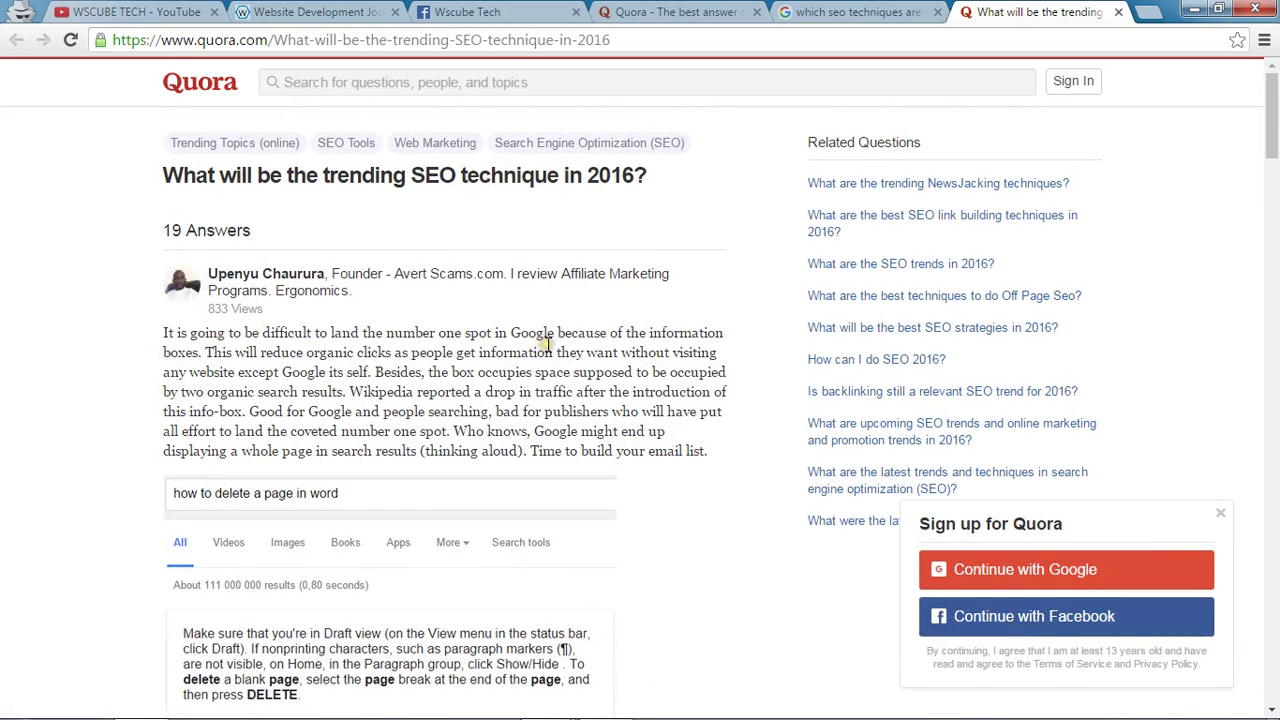
scroll(549, 345, down, 9)
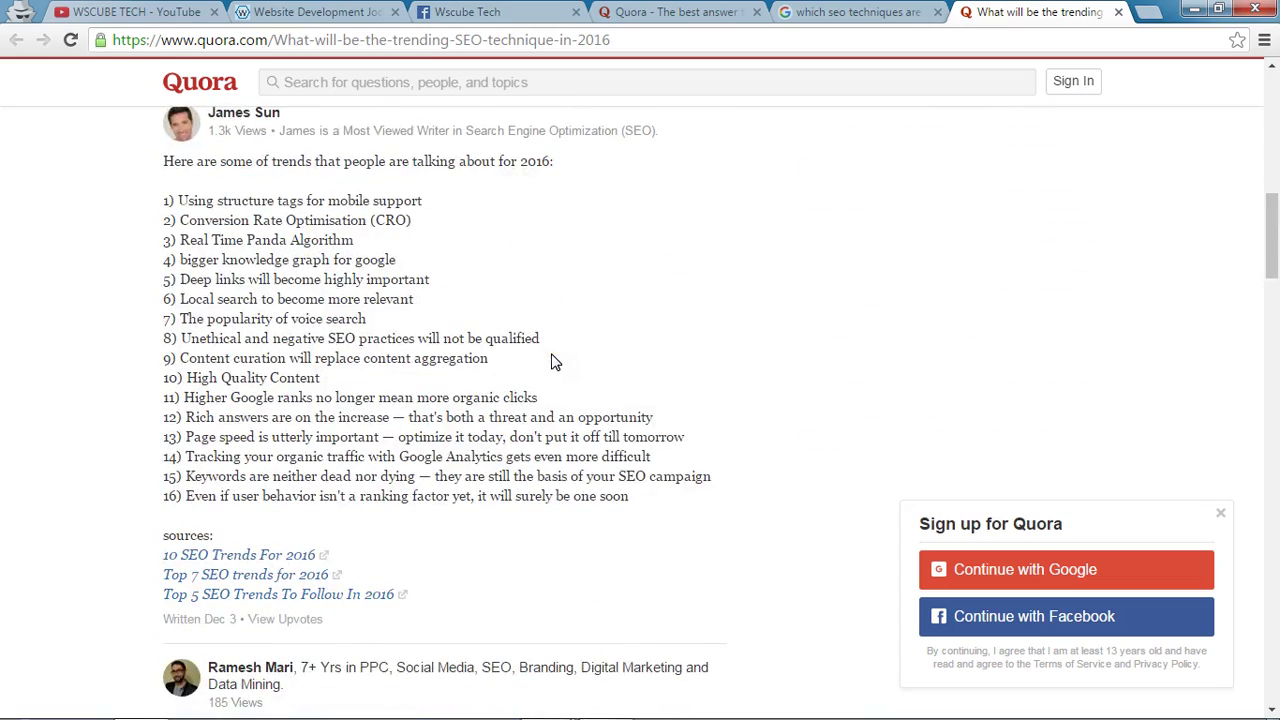
scroll(553, 360, down, 5)
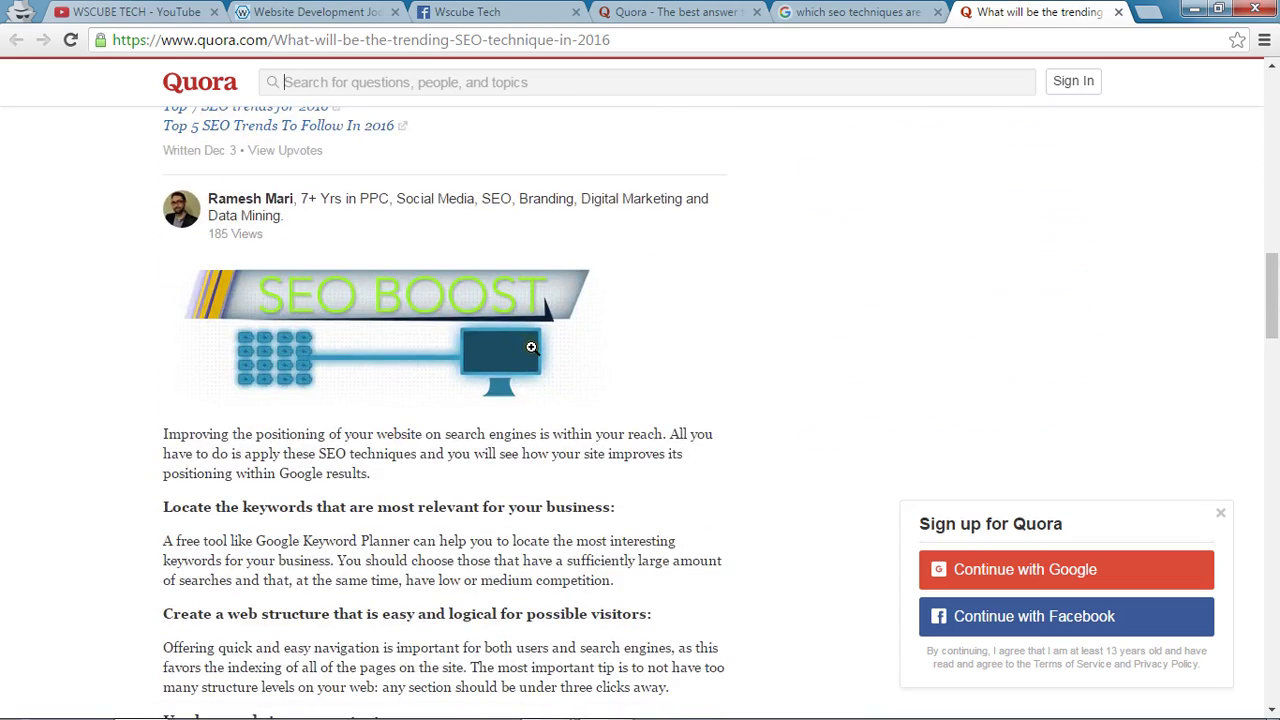
scroll(531, 347, down, 5)
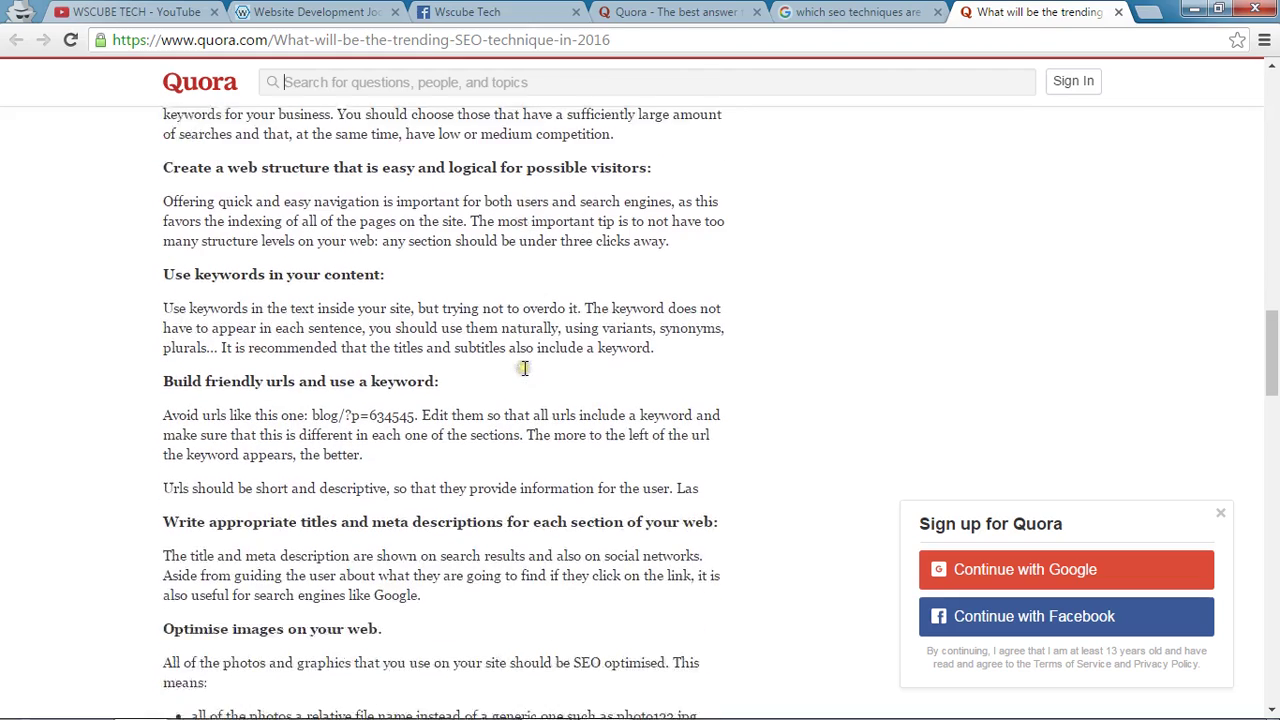
scroll(525, 368, down, 2)
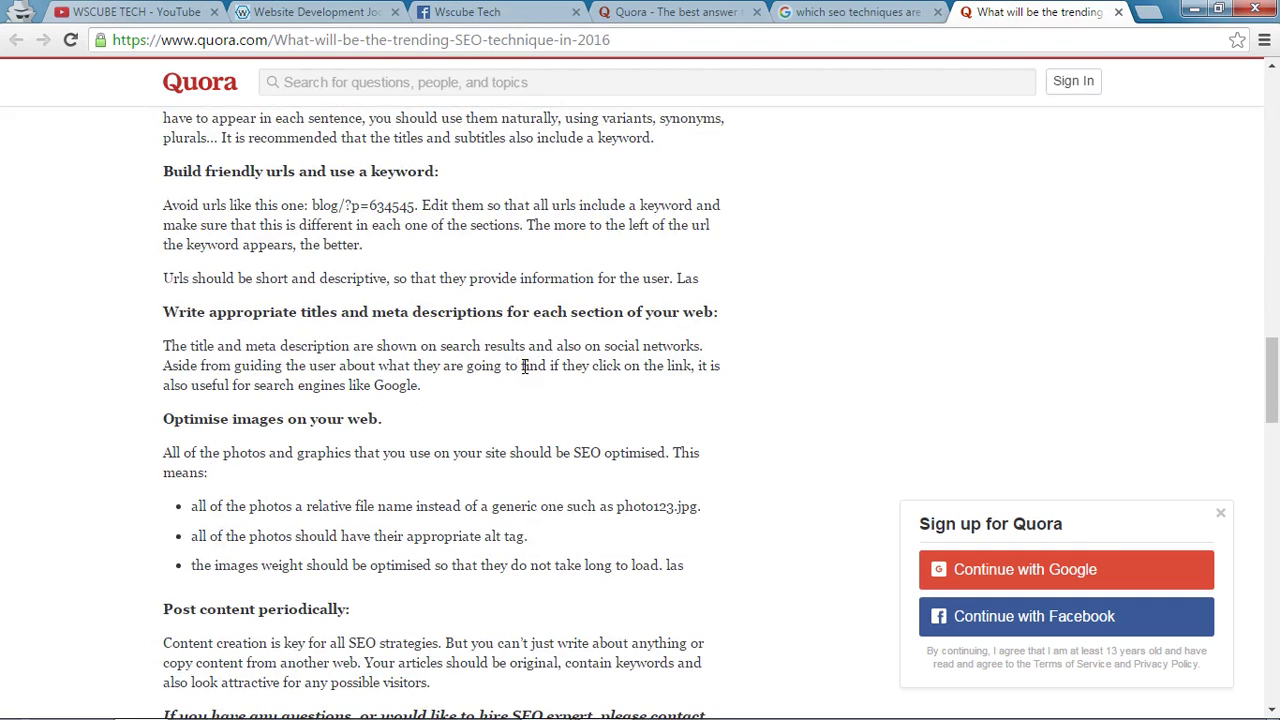
scroll(522, 366, down, 6)
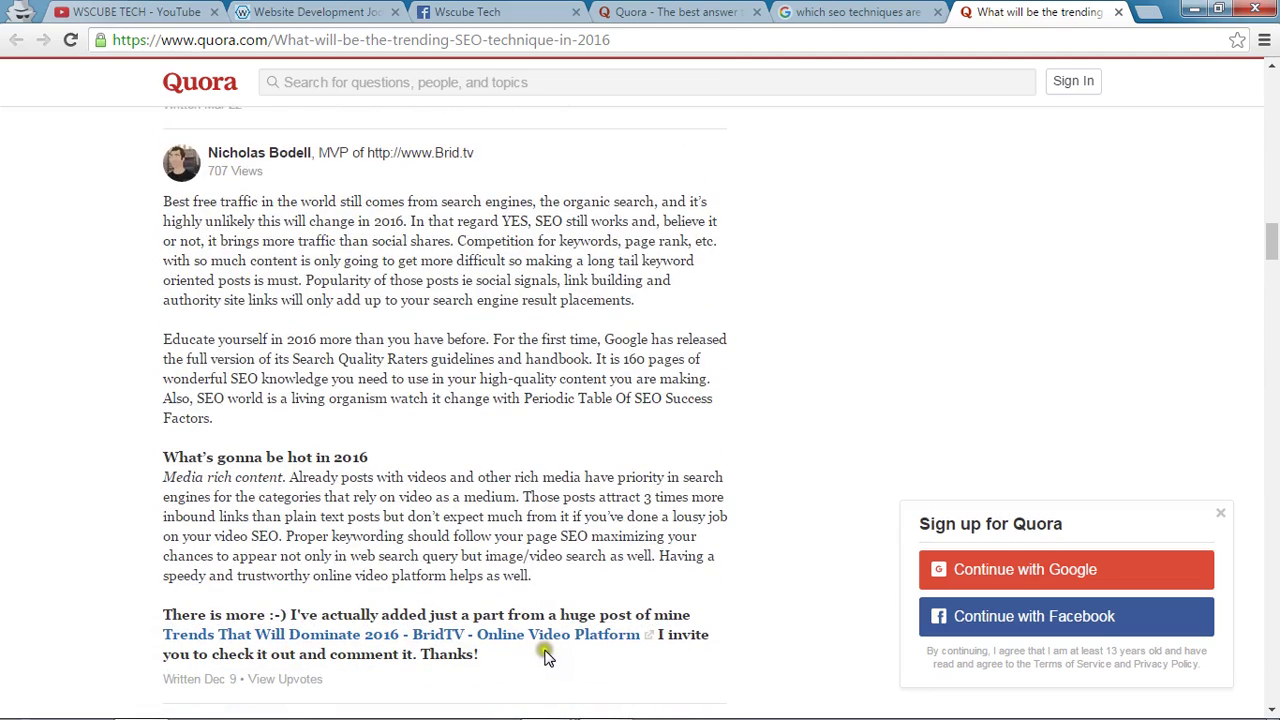
scroll(600, 471, up, 15)
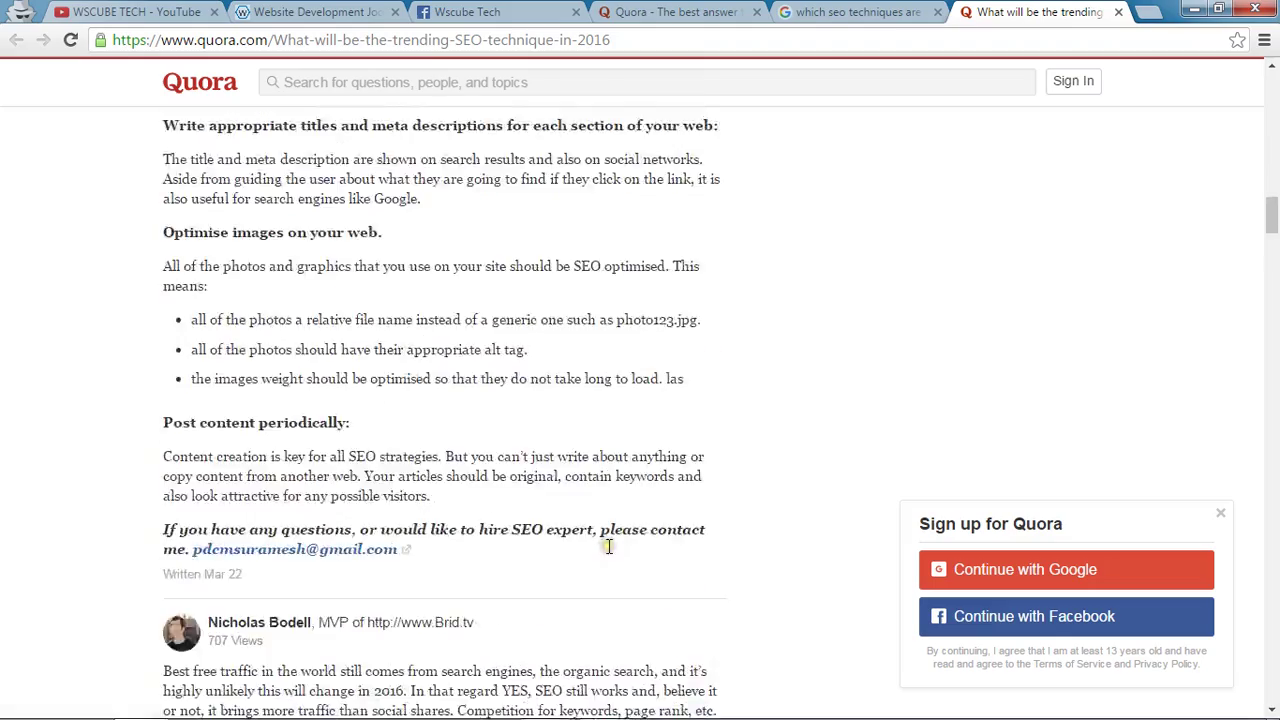
scroll(417, 263, up, 8)
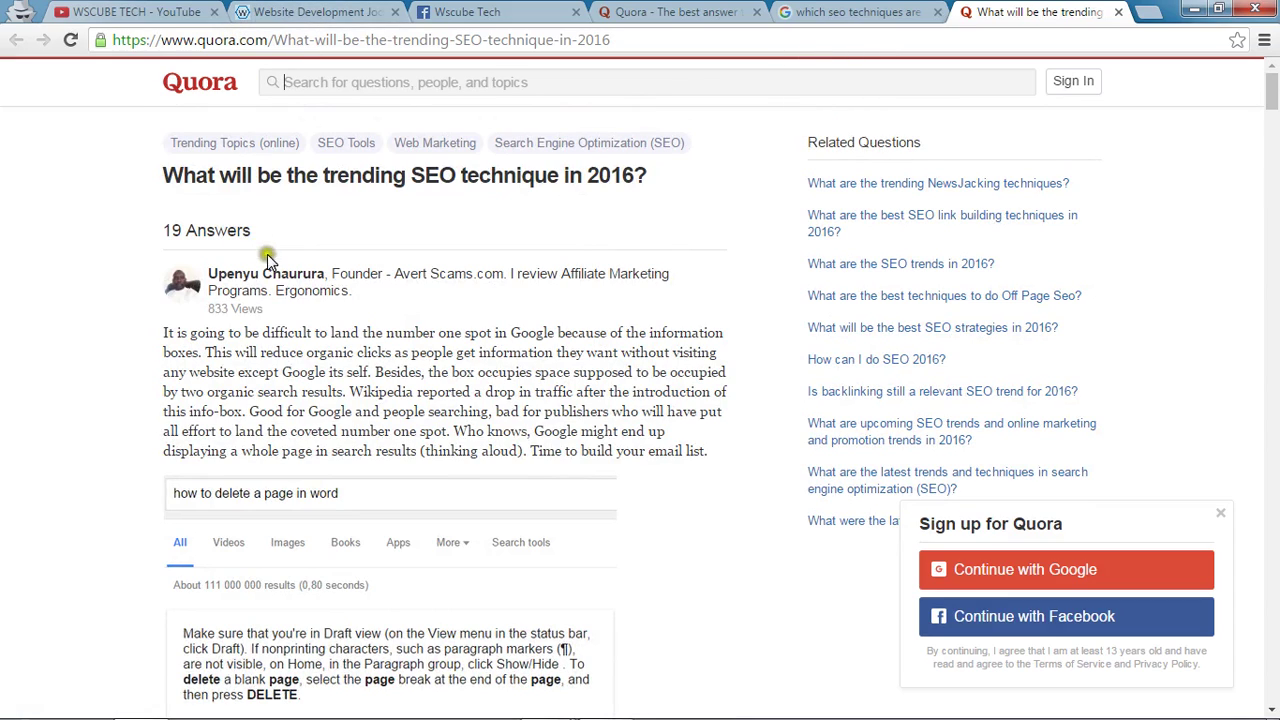
scroll(306, 303, down, 8)
scroll(305, 308, down, 15)
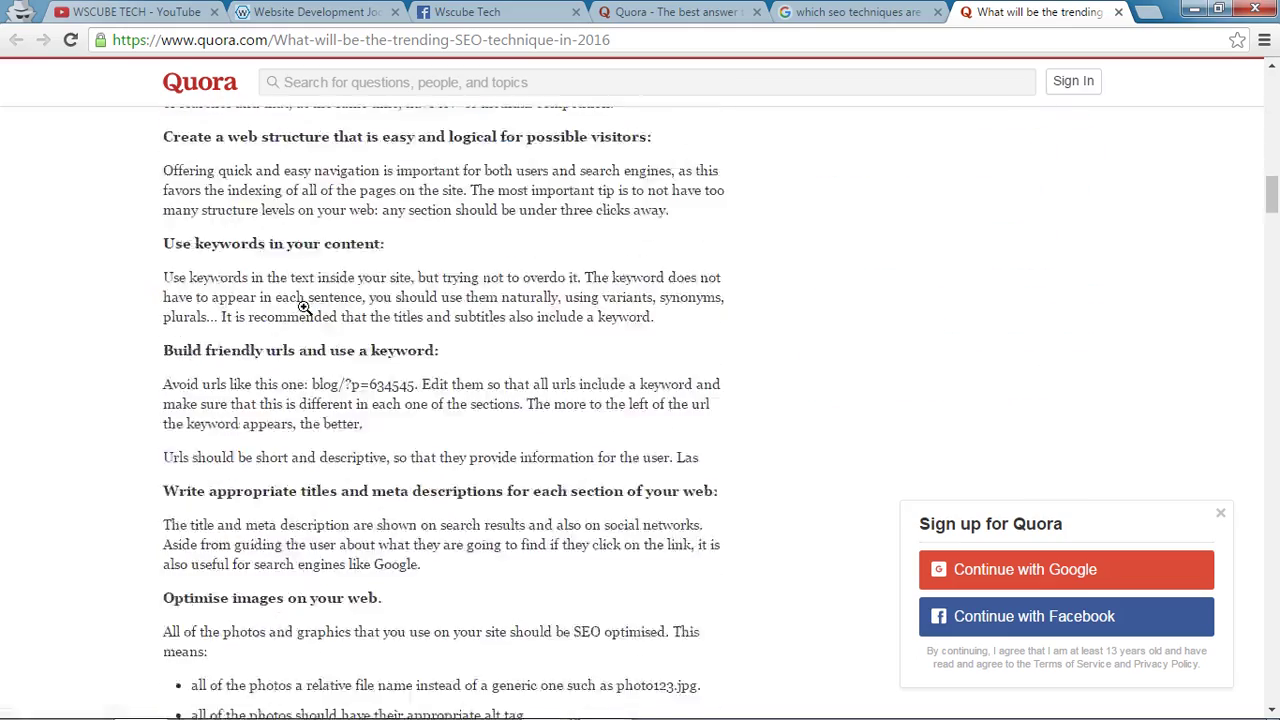
scroll(308, 313, down, 5)
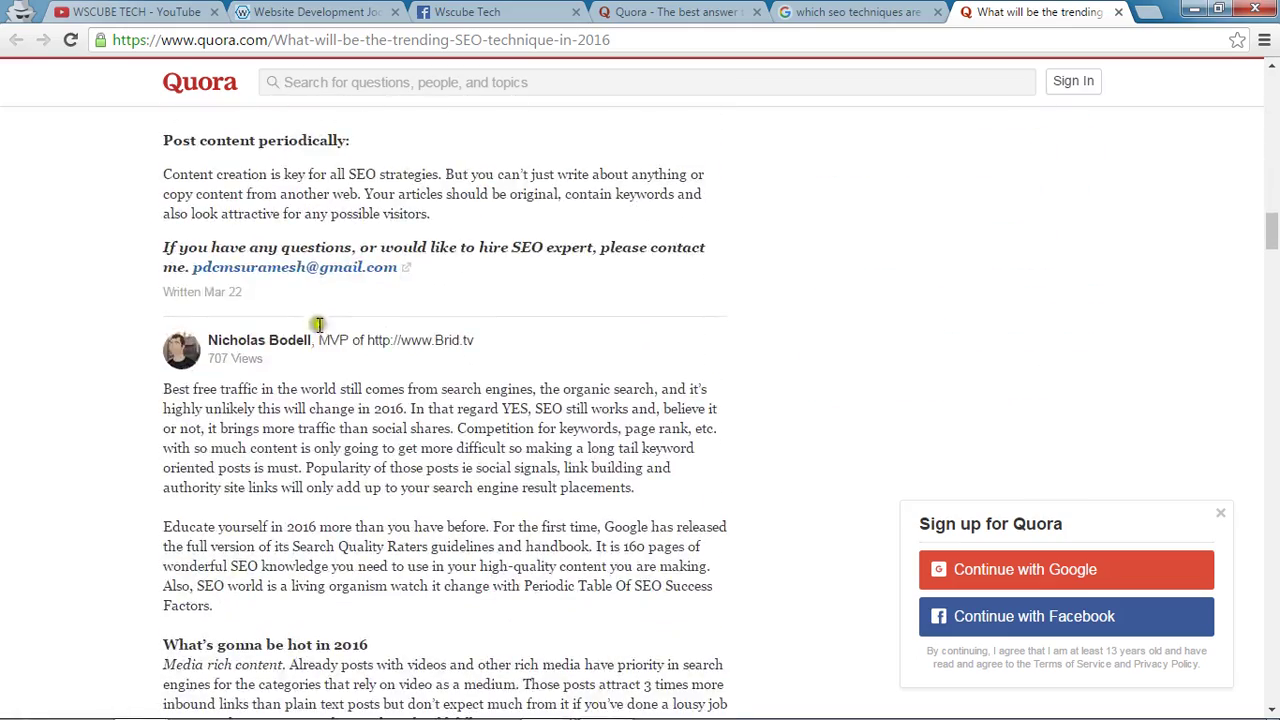
scroll(363, 346, down, 1)
scroll(365, 350, down, 5)
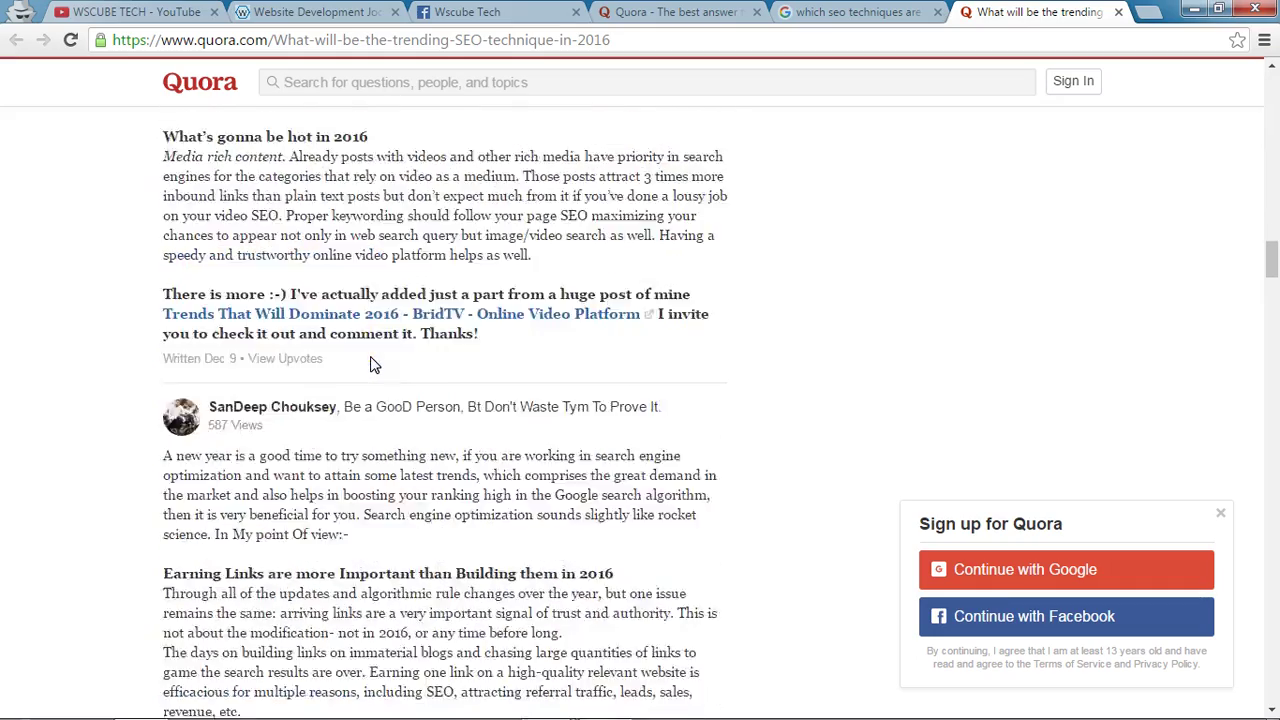
scroll(371, 363, up, 2)
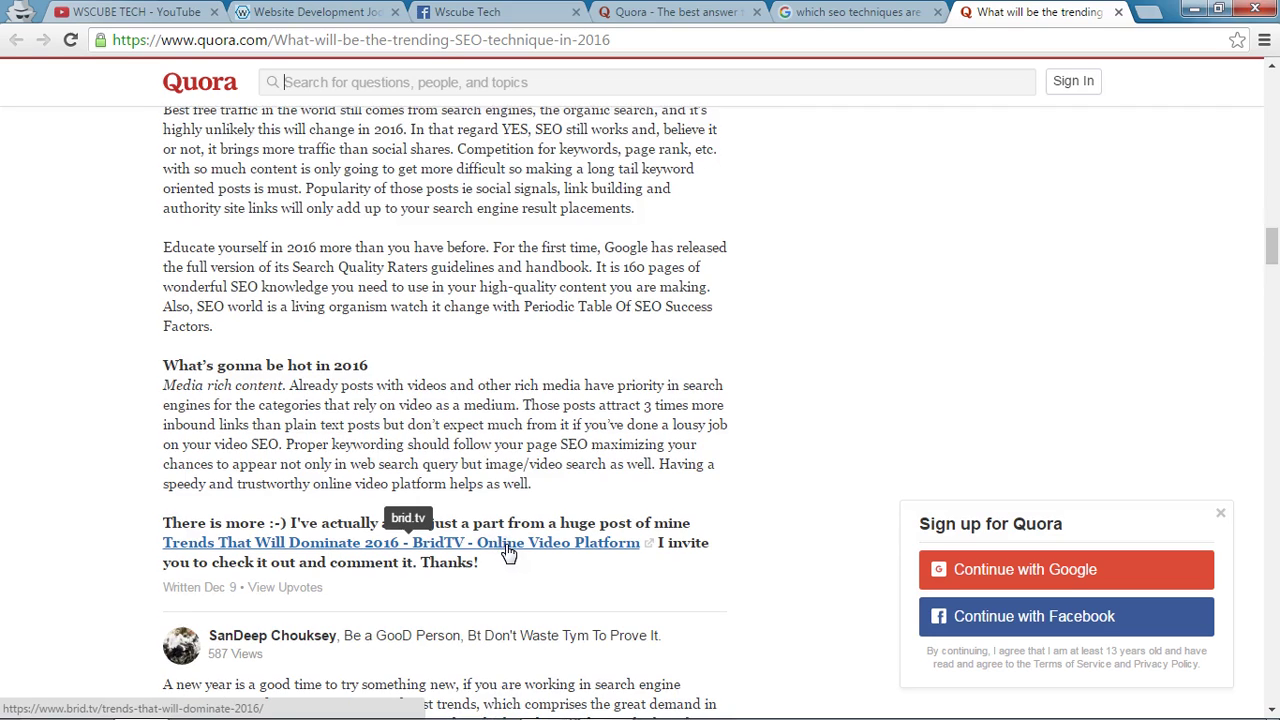
scroll(508, 552, up, 3)
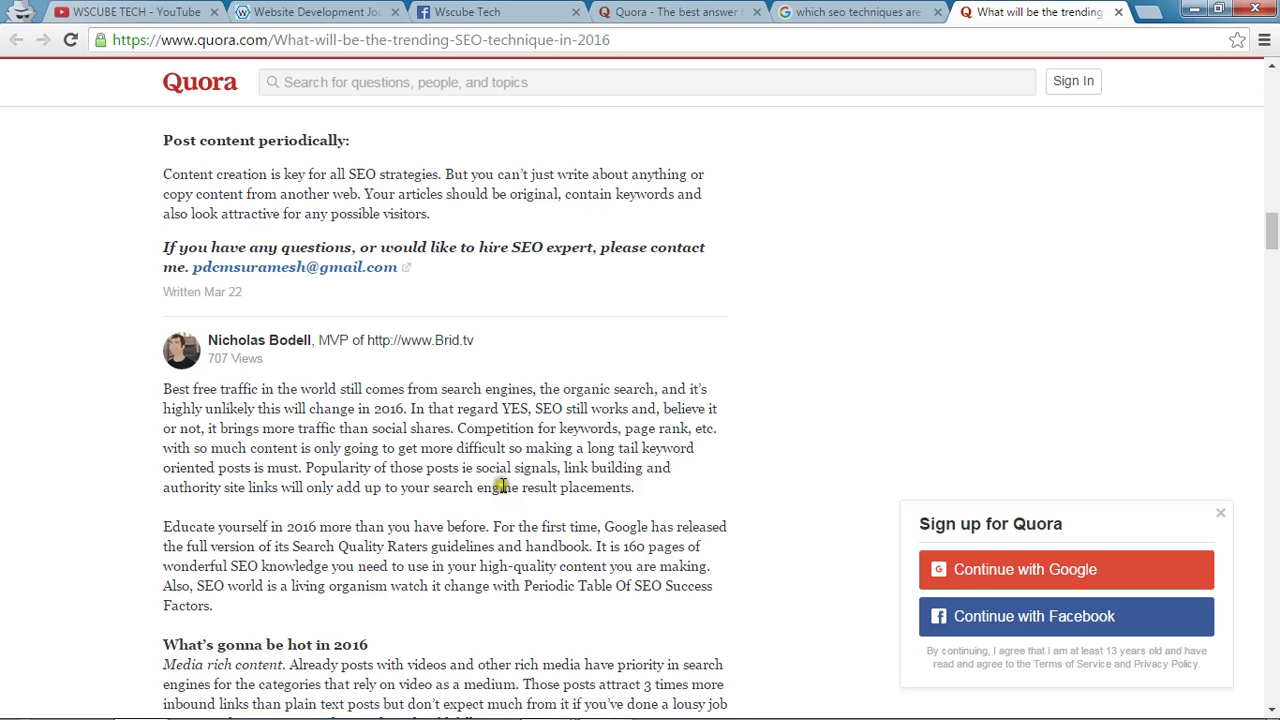
Log in to Quora through Continue with Facebook, entering the account's e-mail and password.
click(655, 10)
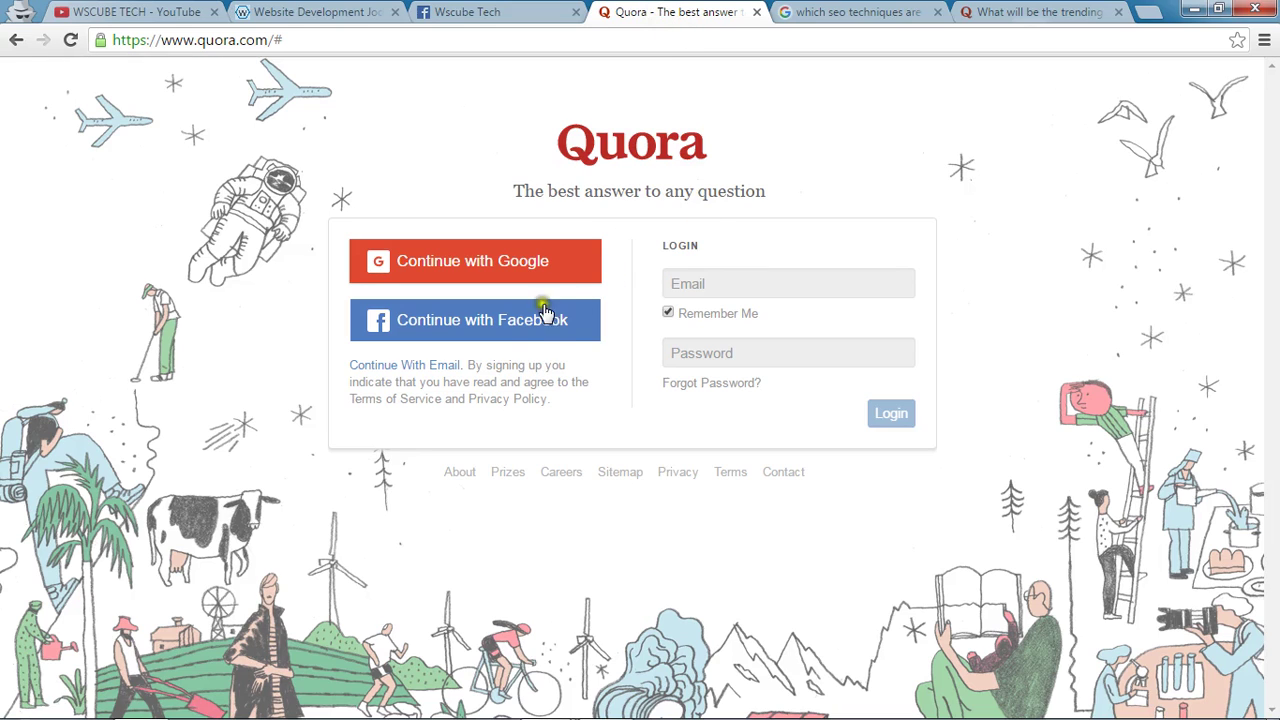
click(537, 338)
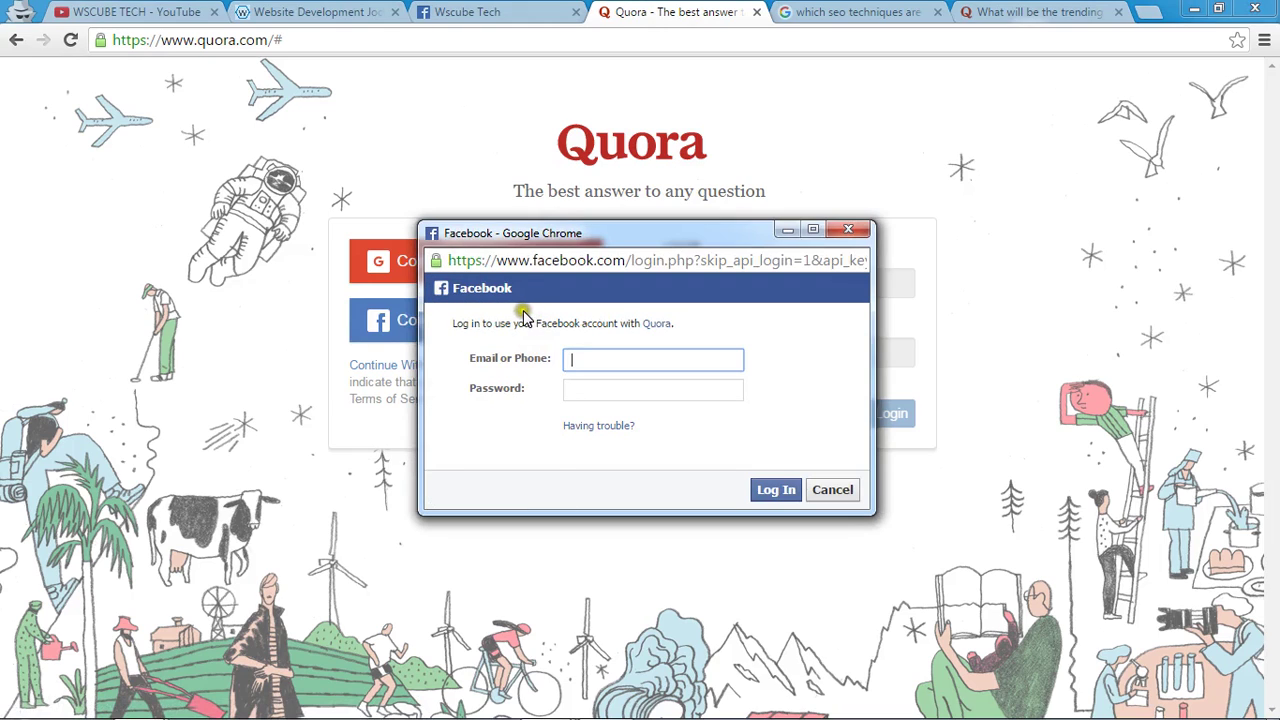
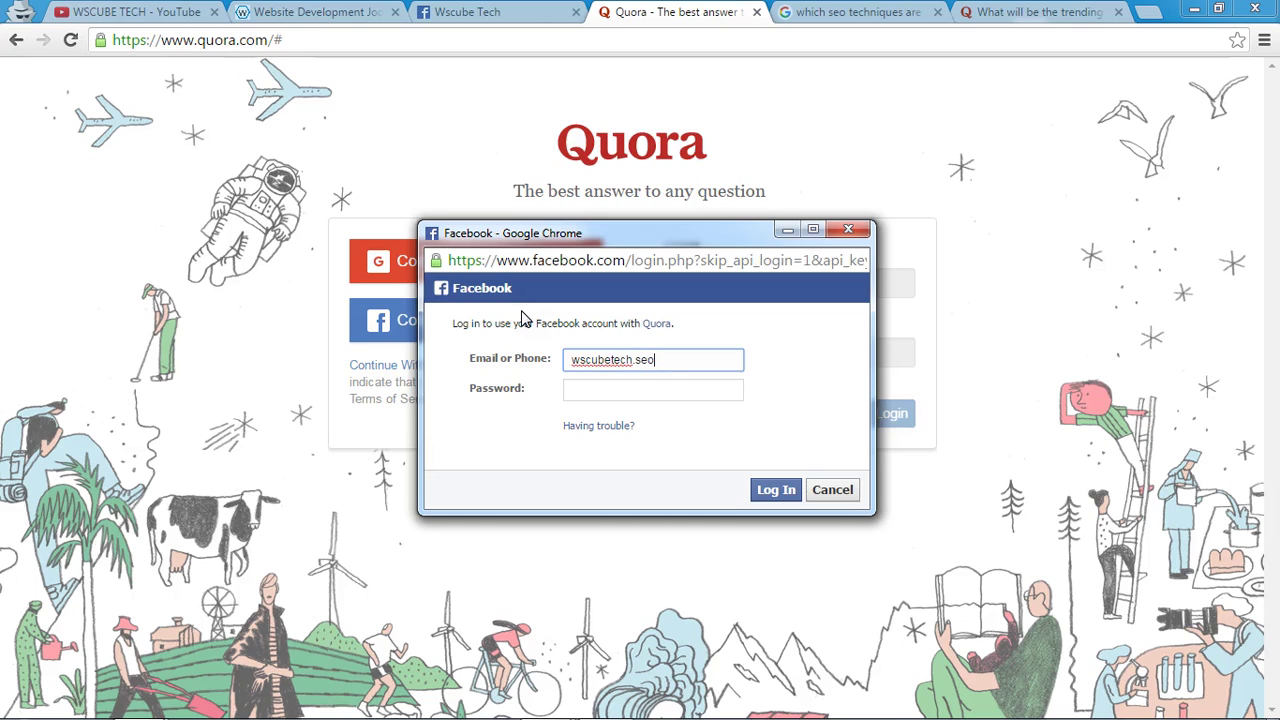
key(Tab)
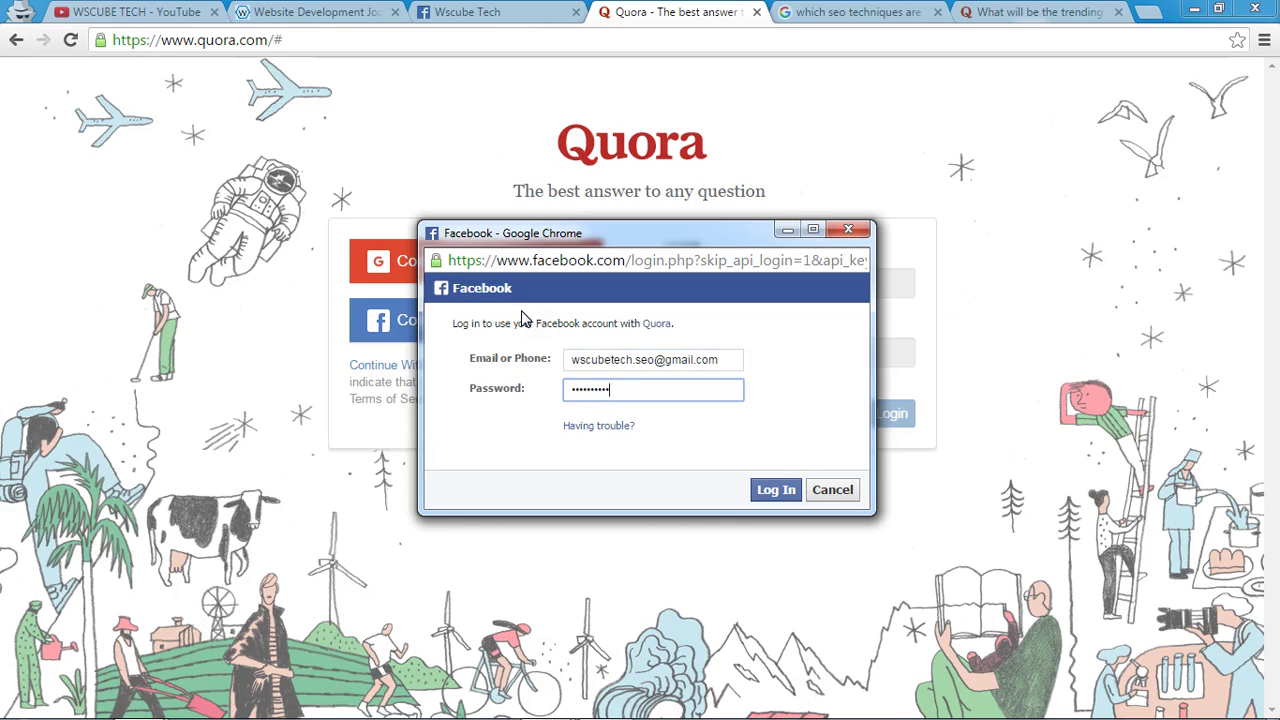
text(****)
key(Return)
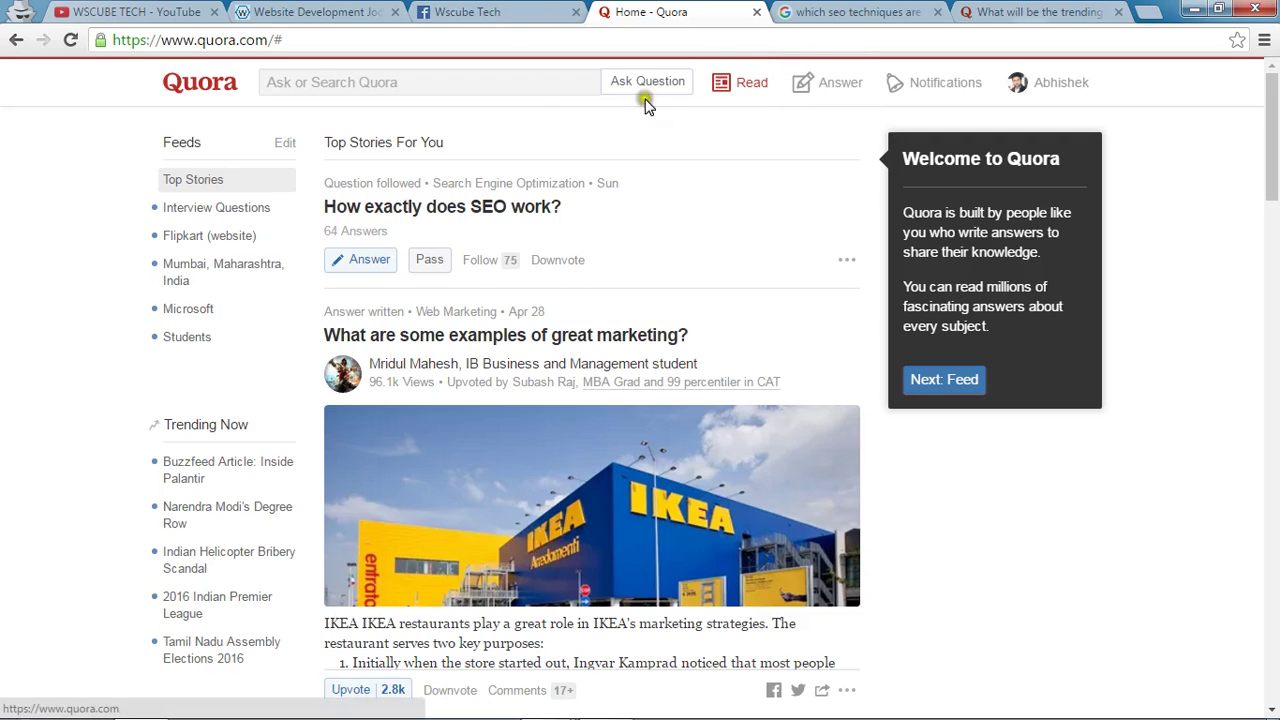
click(750, 186)
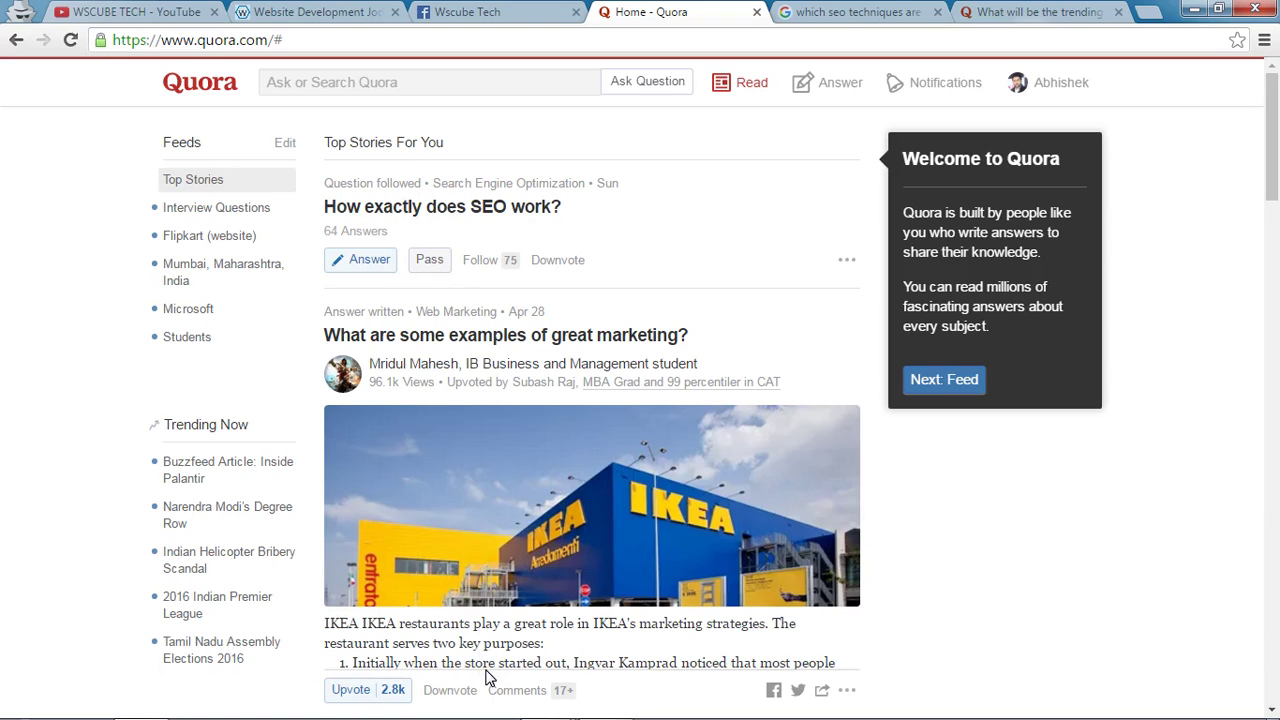
scroll(487, 677, down, 4)
click(497, 640)
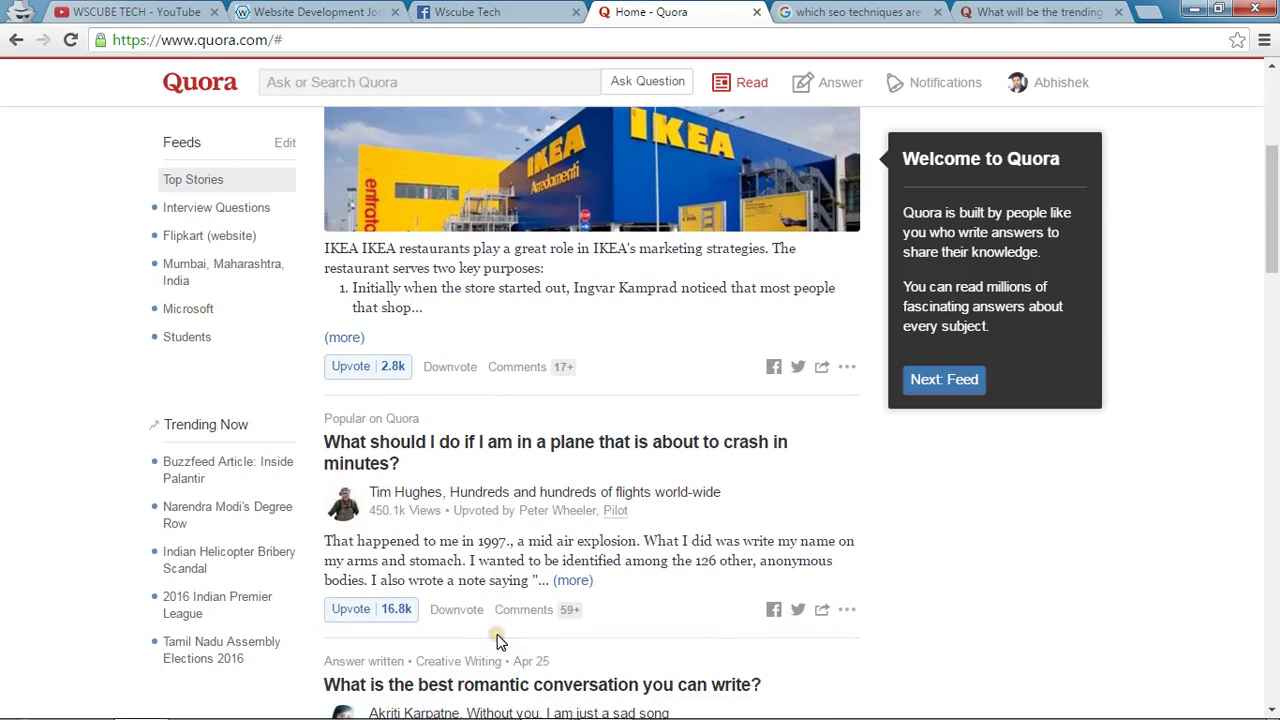
scroll(497, 640, down, 3)
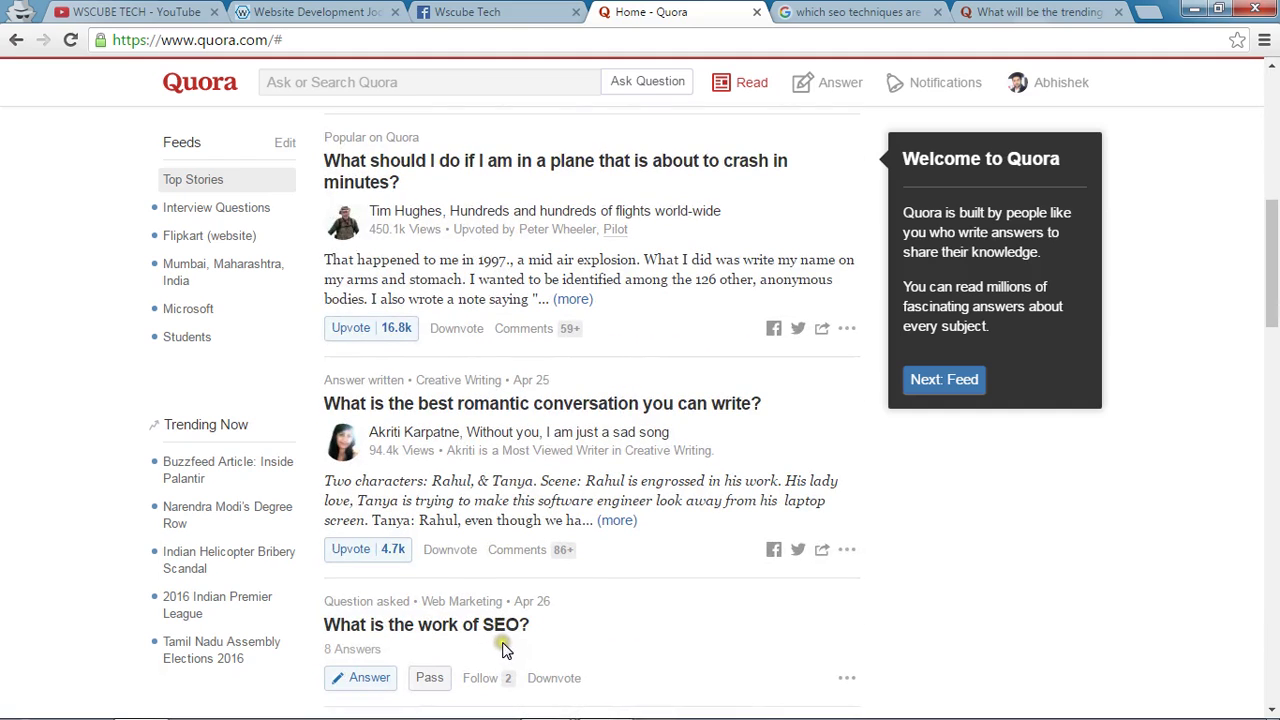
scroll(640, 586, up, 5)
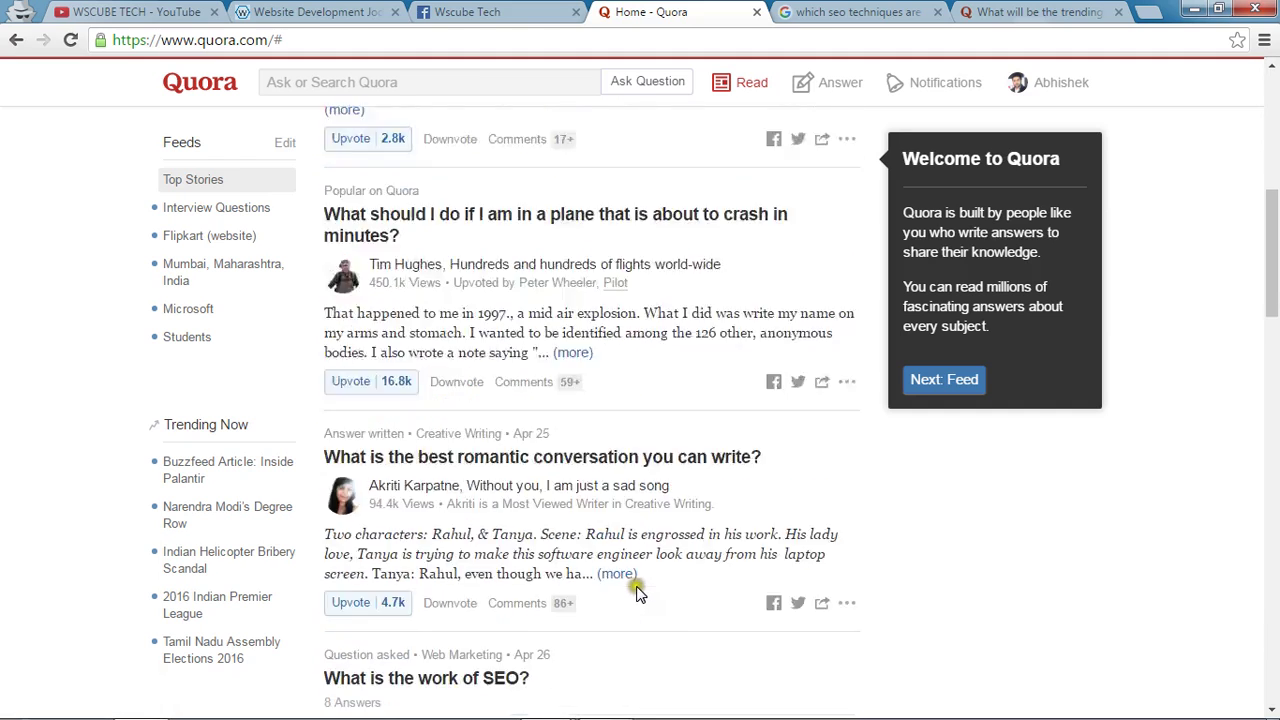
scroll(608, 548, up, 2)
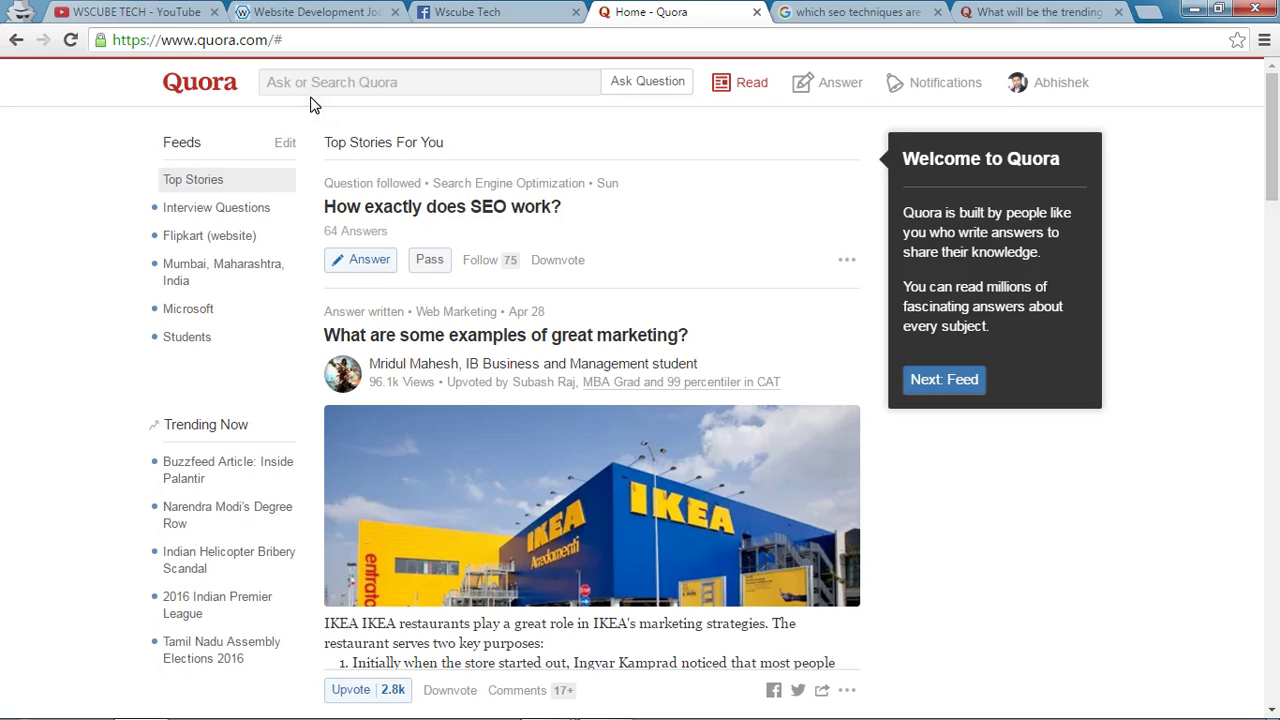
click(536, 242)
Ask and submit the question 'How can I generate backlinks through Forum Posting Website?'.
click(274, 90)
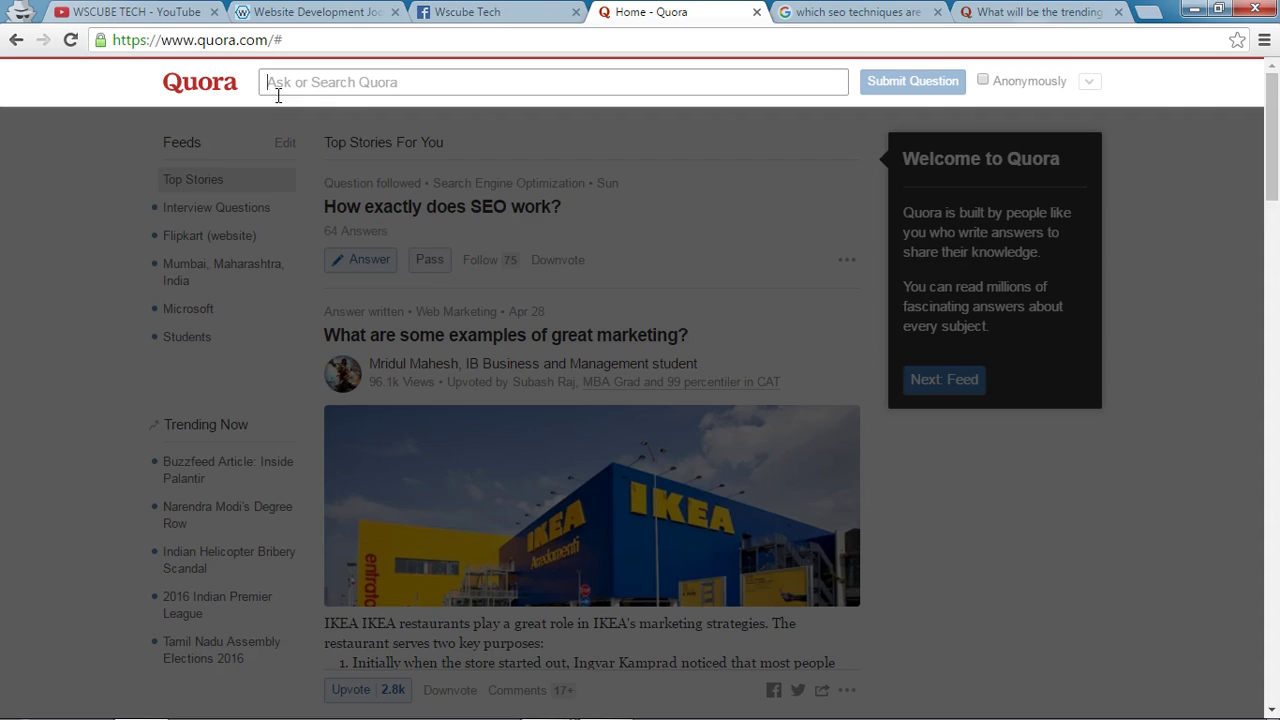
text(How )
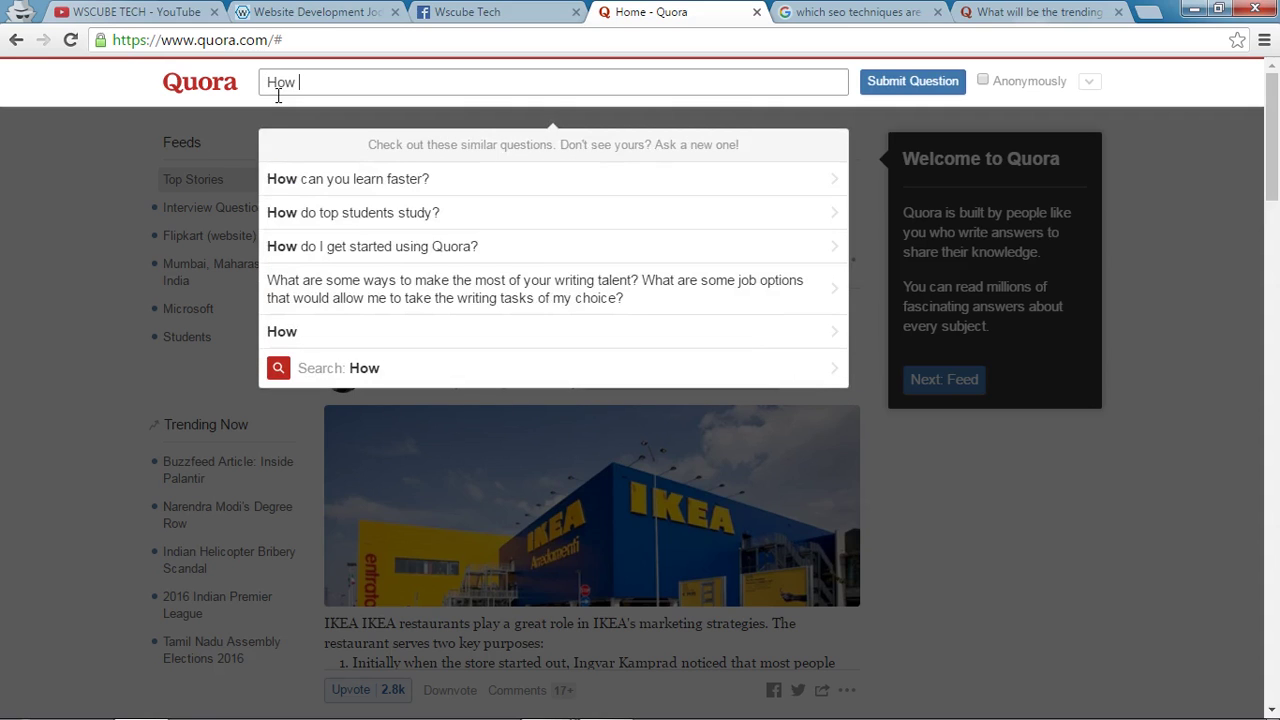
text(can I generat)
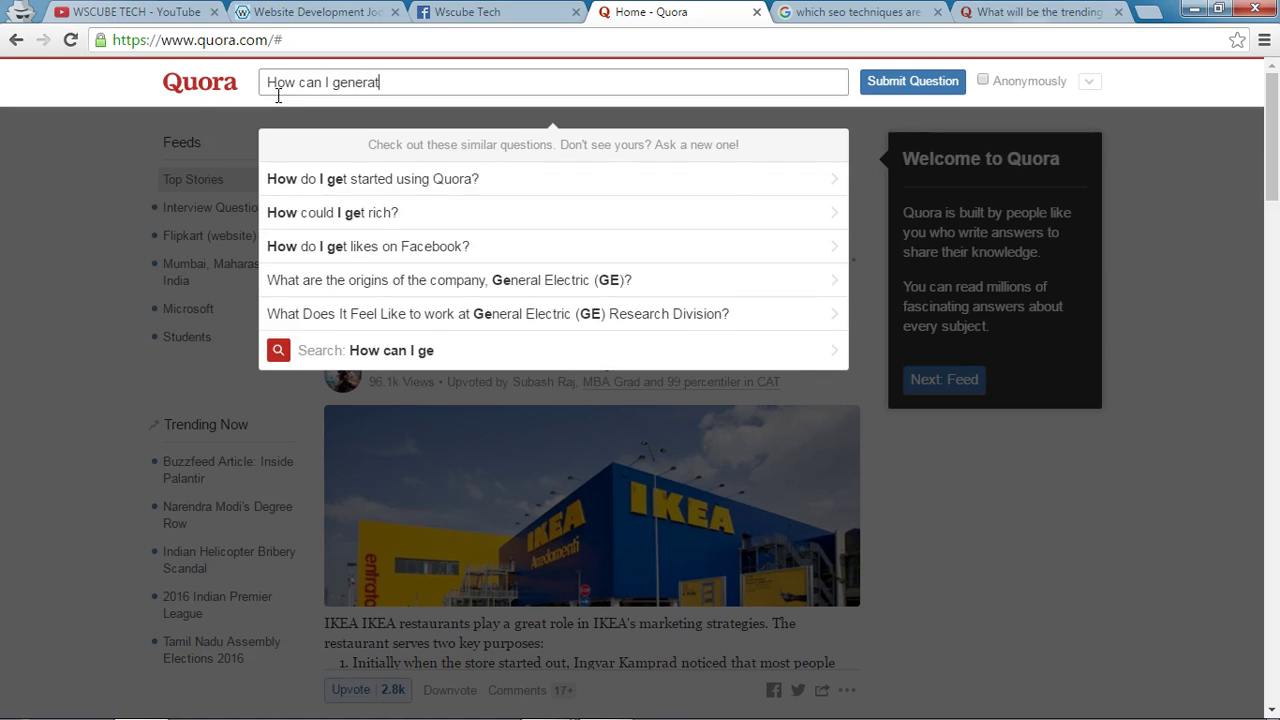
text(e back)
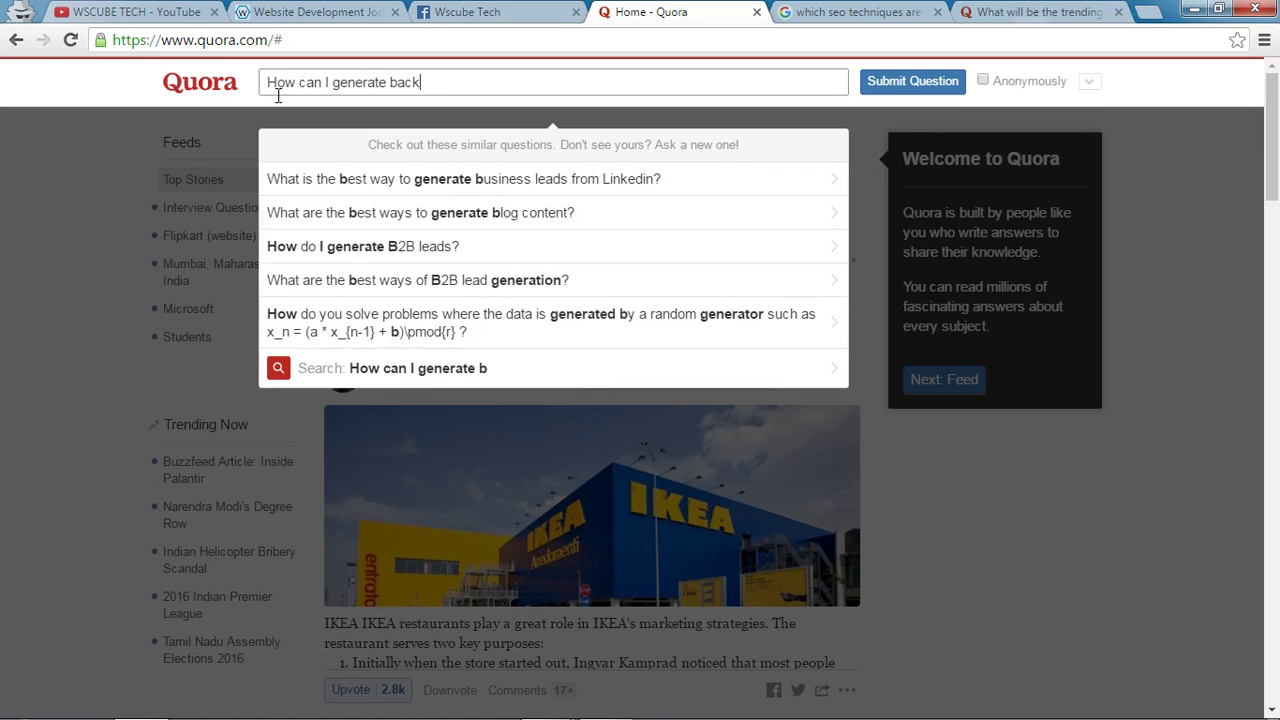
text(links )
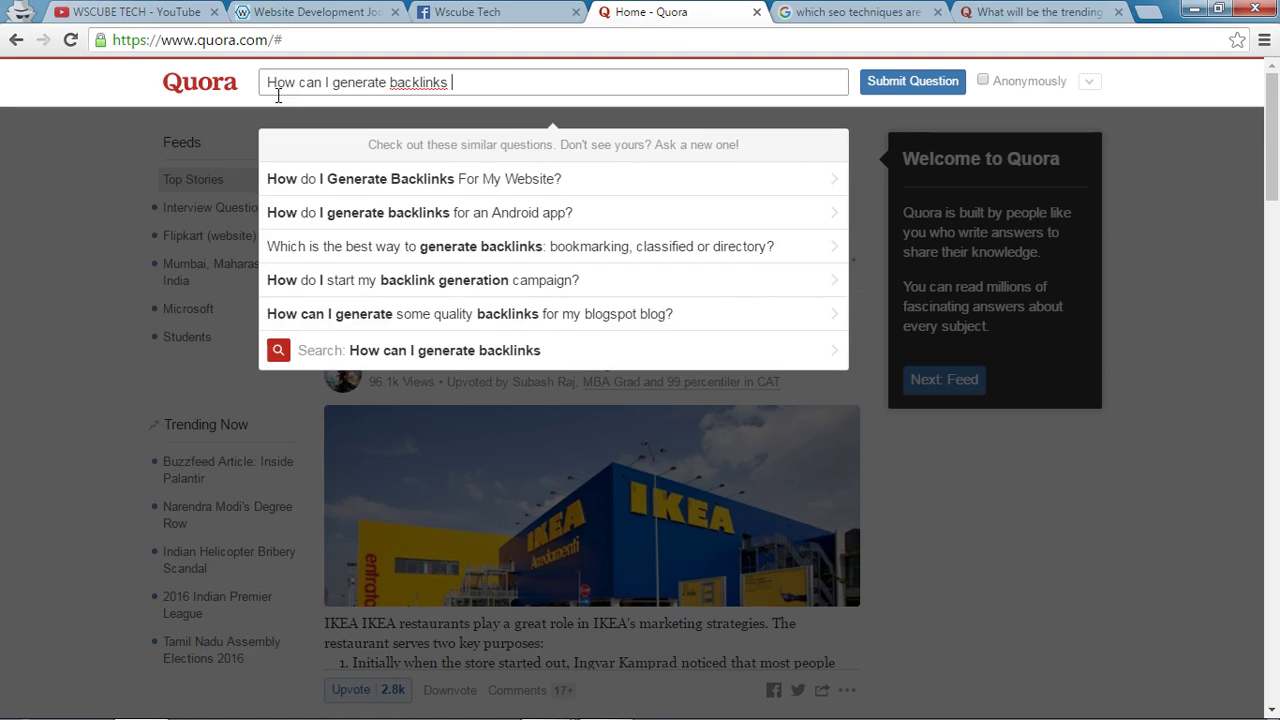
text(through )
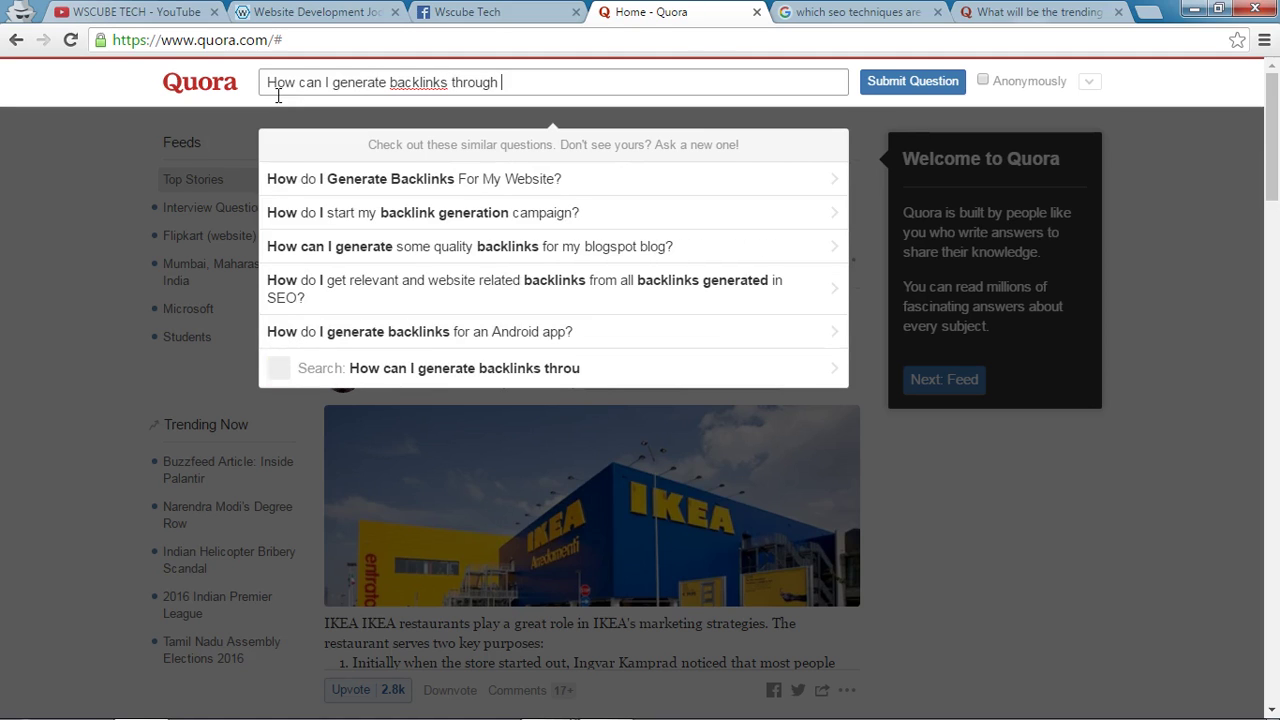
text(forum)
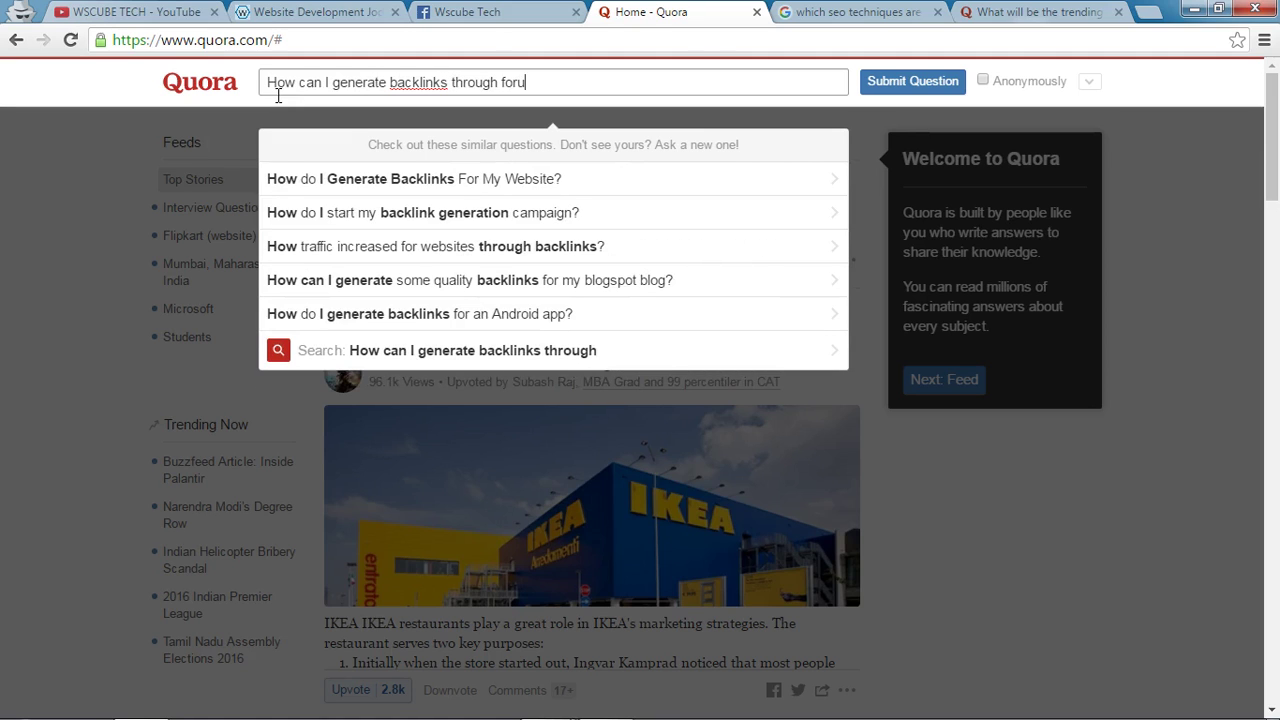
key(BackSpace)
key(BackSpace)
key(BackSpace)
key(BackSpace)
key(BackSpace)
text(Forum P)
text(o)
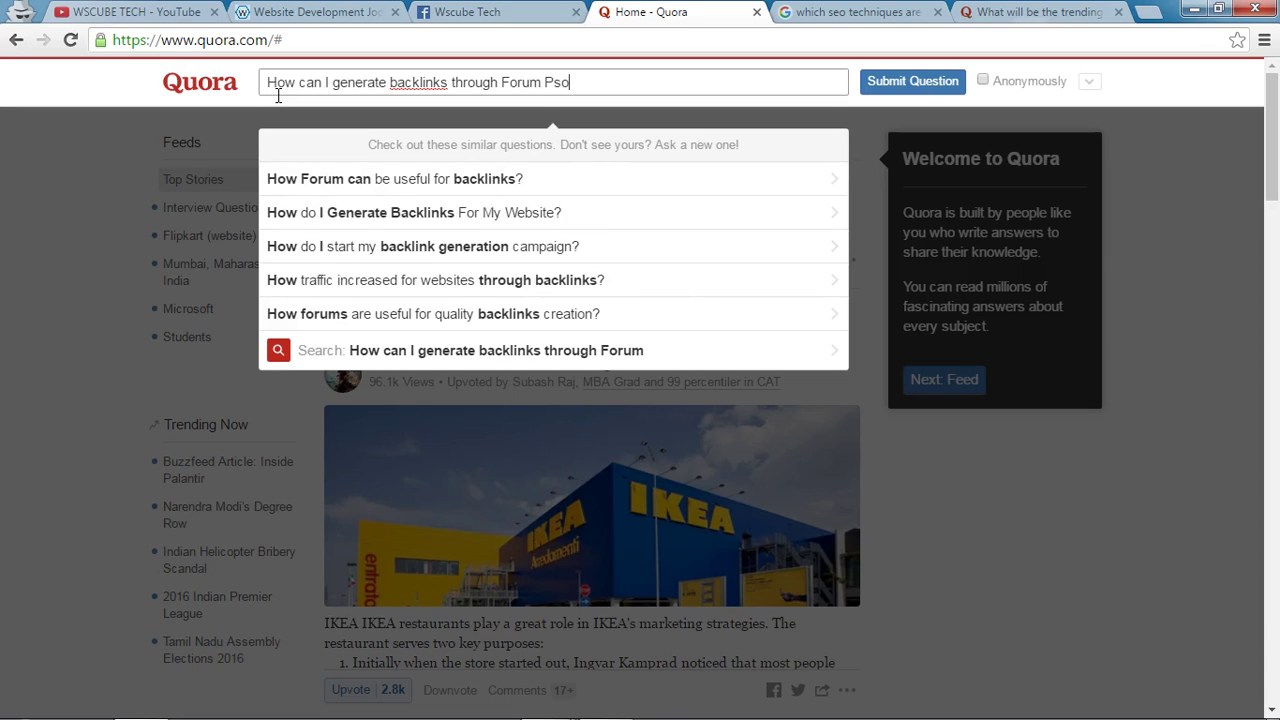
text(sting Website?>)
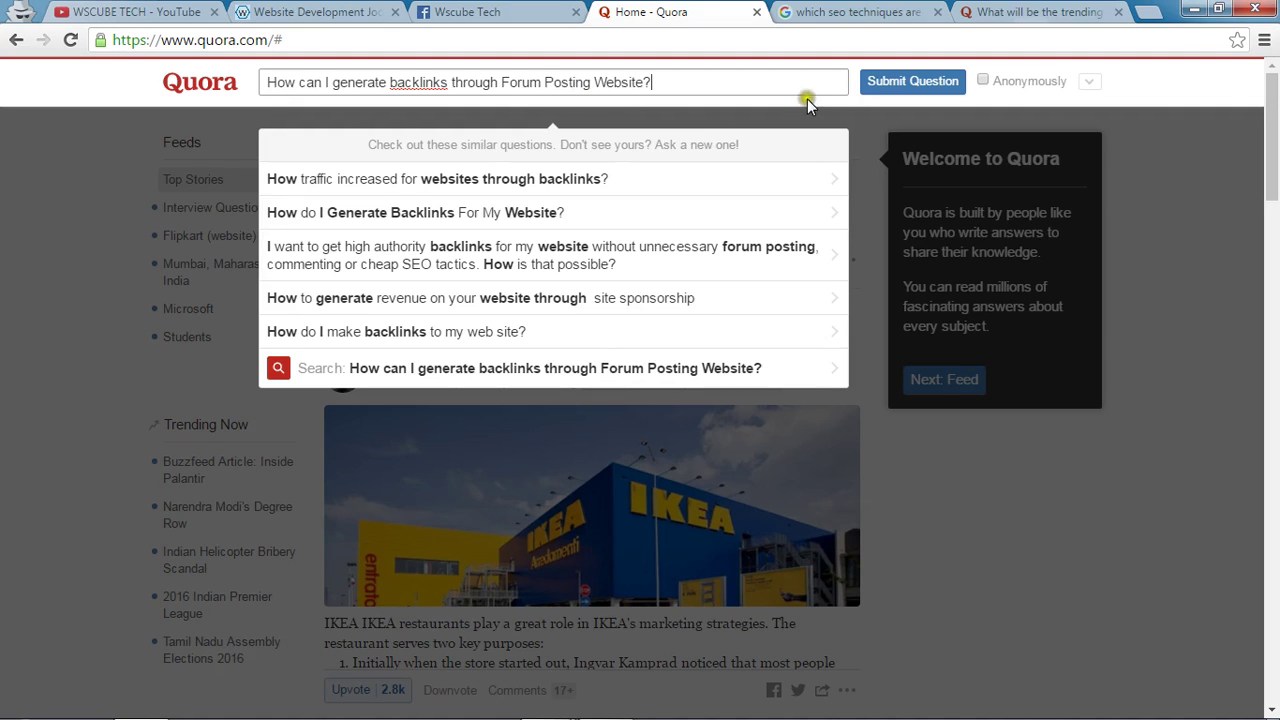
click(908, 82)
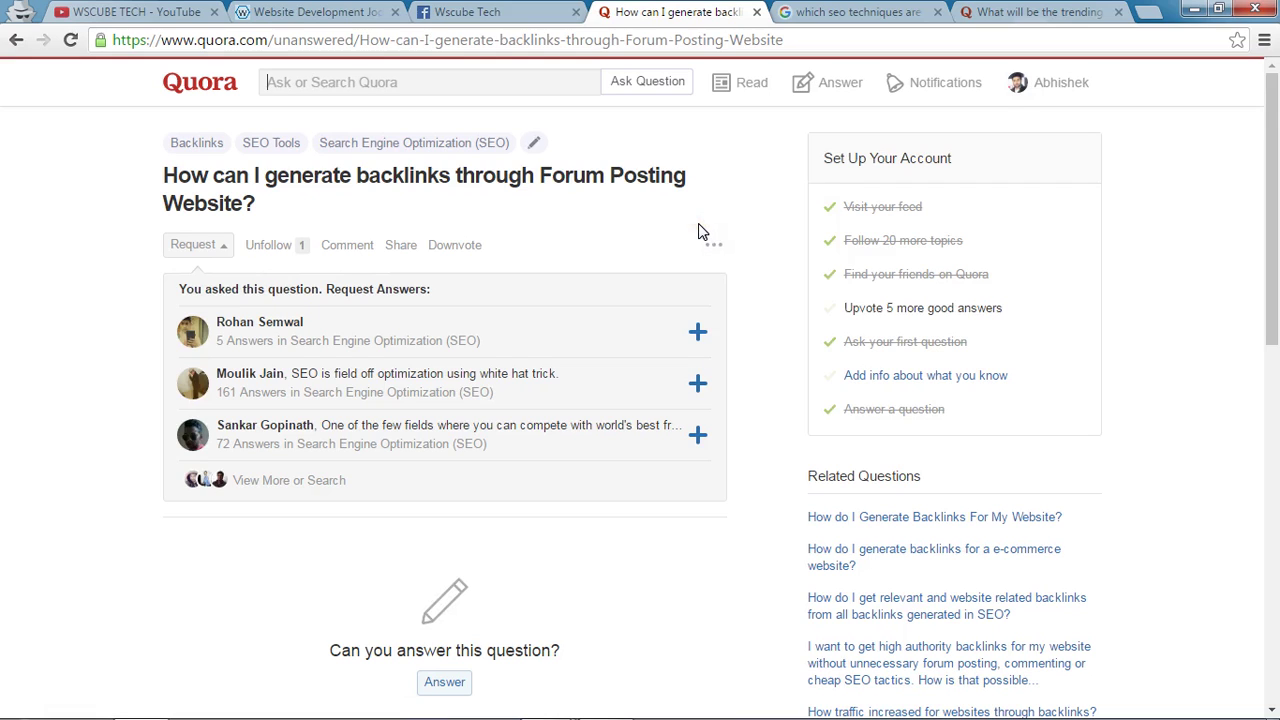
mouse_move(386, 142)
drag(161, 176, 260, 200)
click(280, 208)
click(164, 177)
click(199, 236)
click(198, 237)
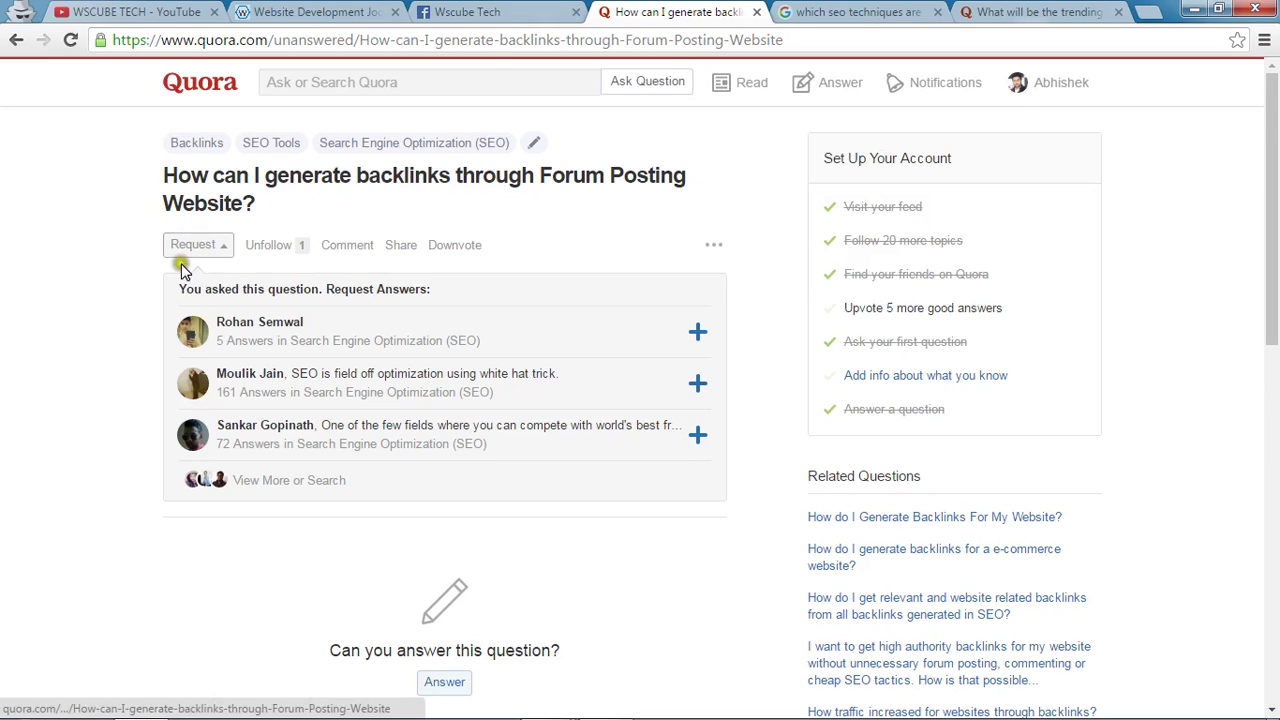
click(221, 176)
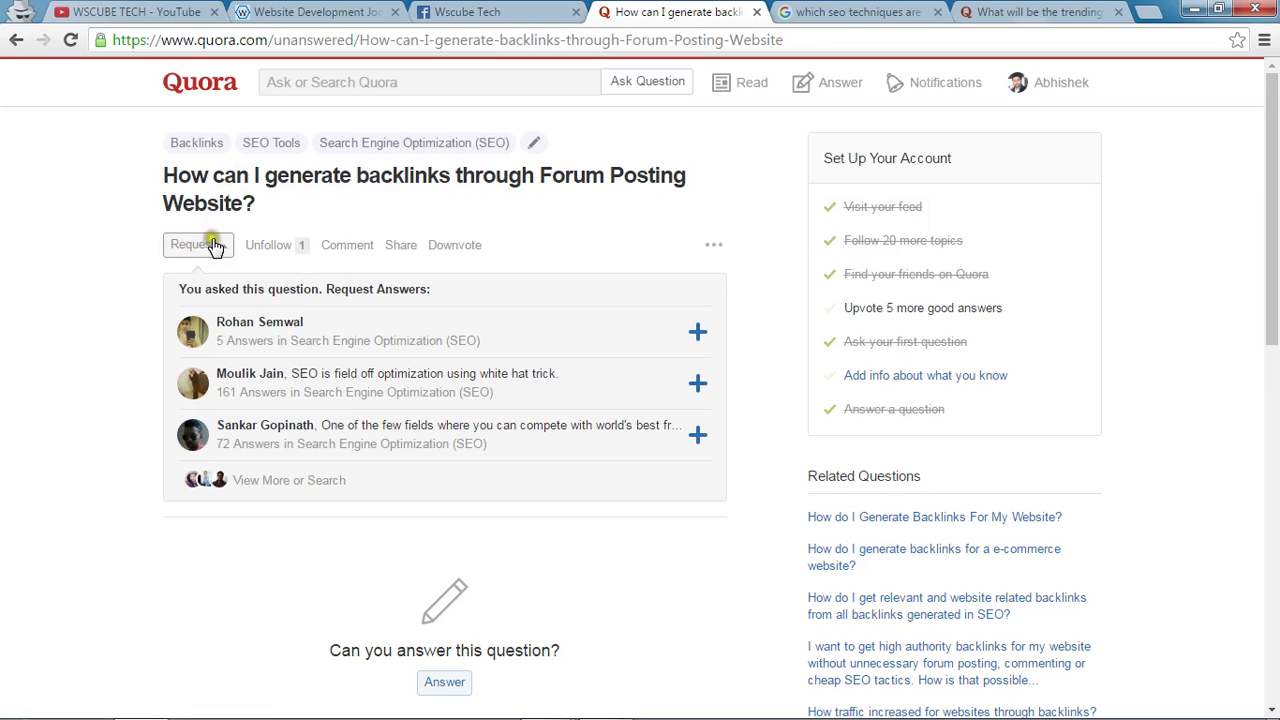
scroll(155, 520, down, 2)
Open the Answer composer under the backlinks question and put the cursor in the answer box.
click(444, 495)
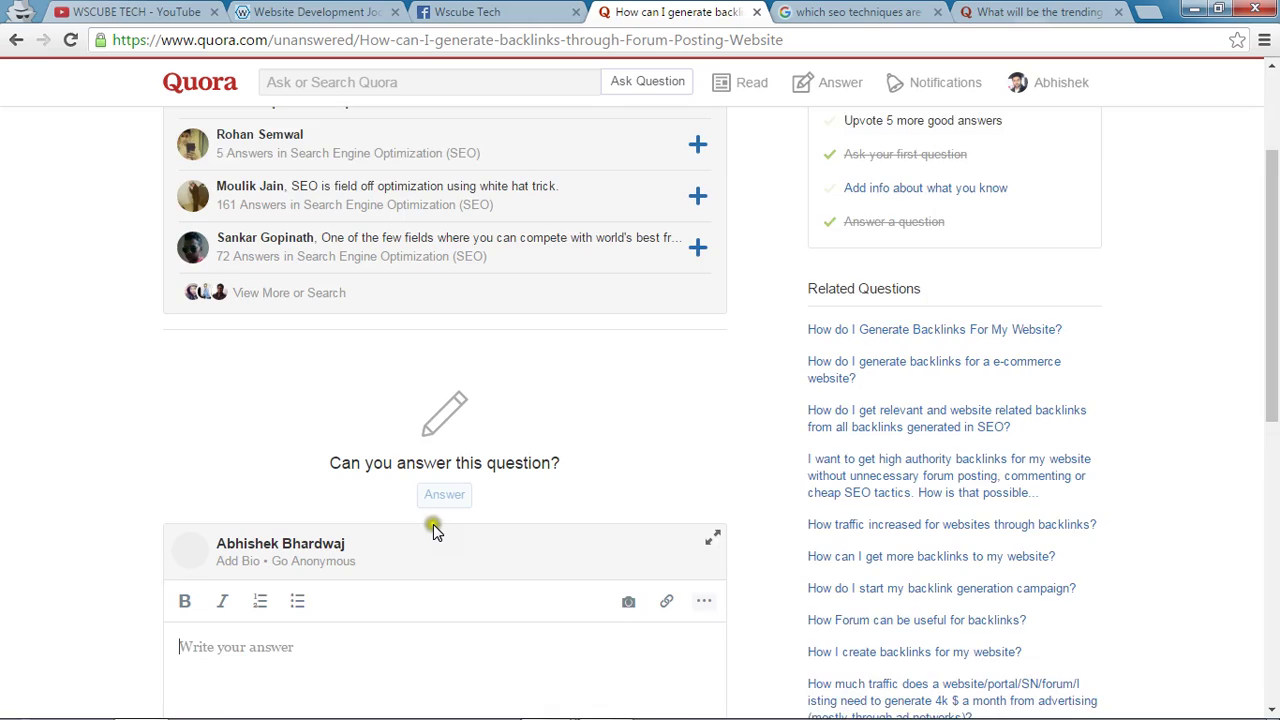
click(410, 531)
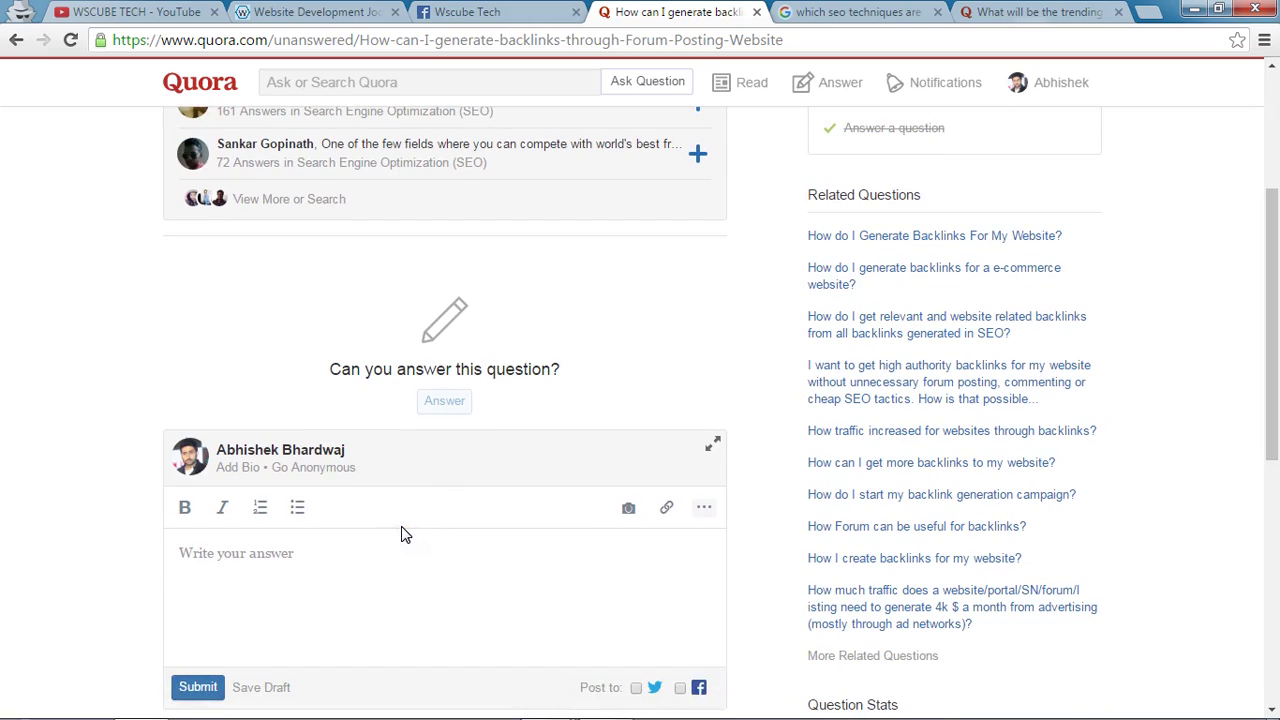
click(309, 578)
click(311, 582)
click(308, 609)
click(313, 600)
scroll(313, 600, up, 1)
scroll(314, 596, down, 2)
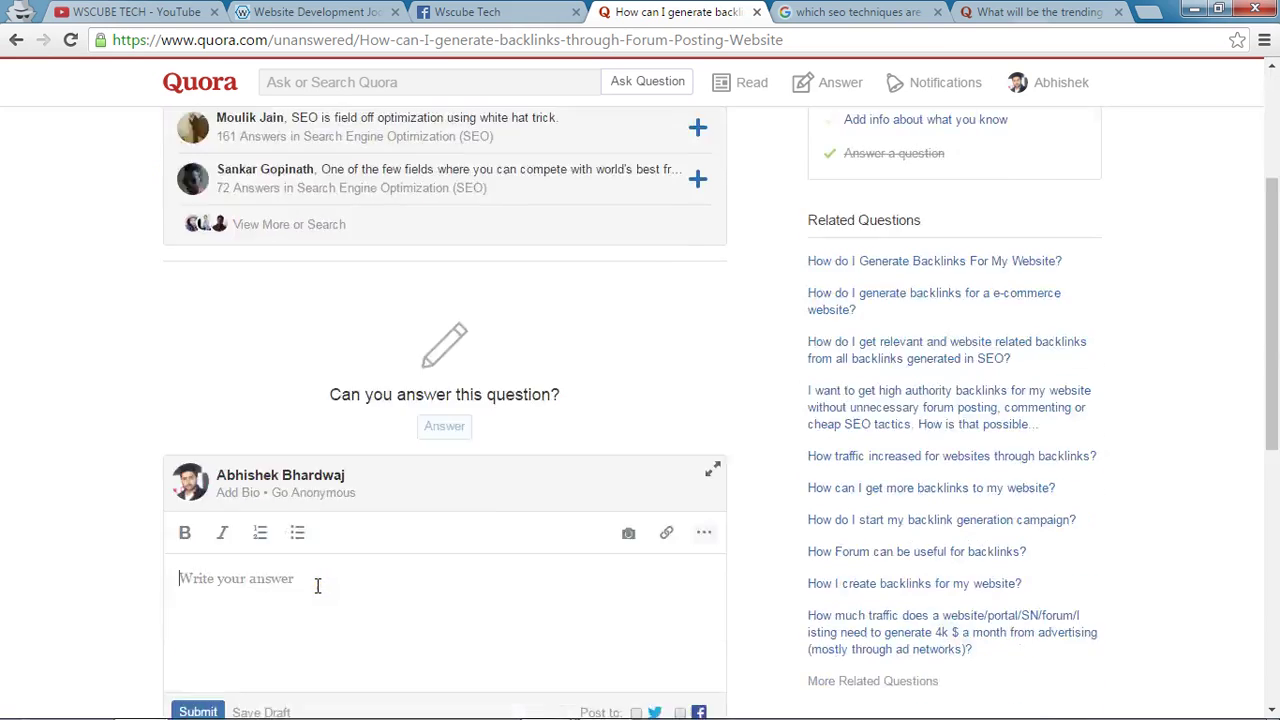
click(286, 523)
click(204, 481)
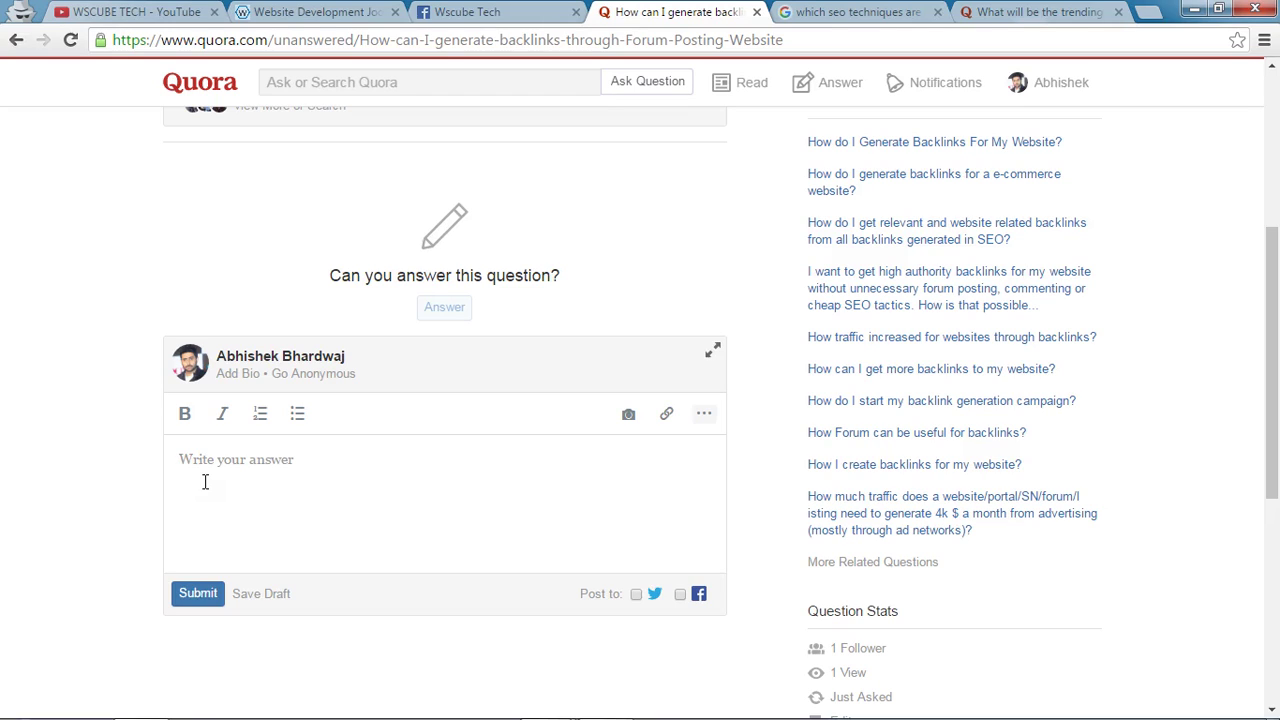
Type the opening 'You can generate backlink through Forum Posting Website', correcting typos.
text(Y)
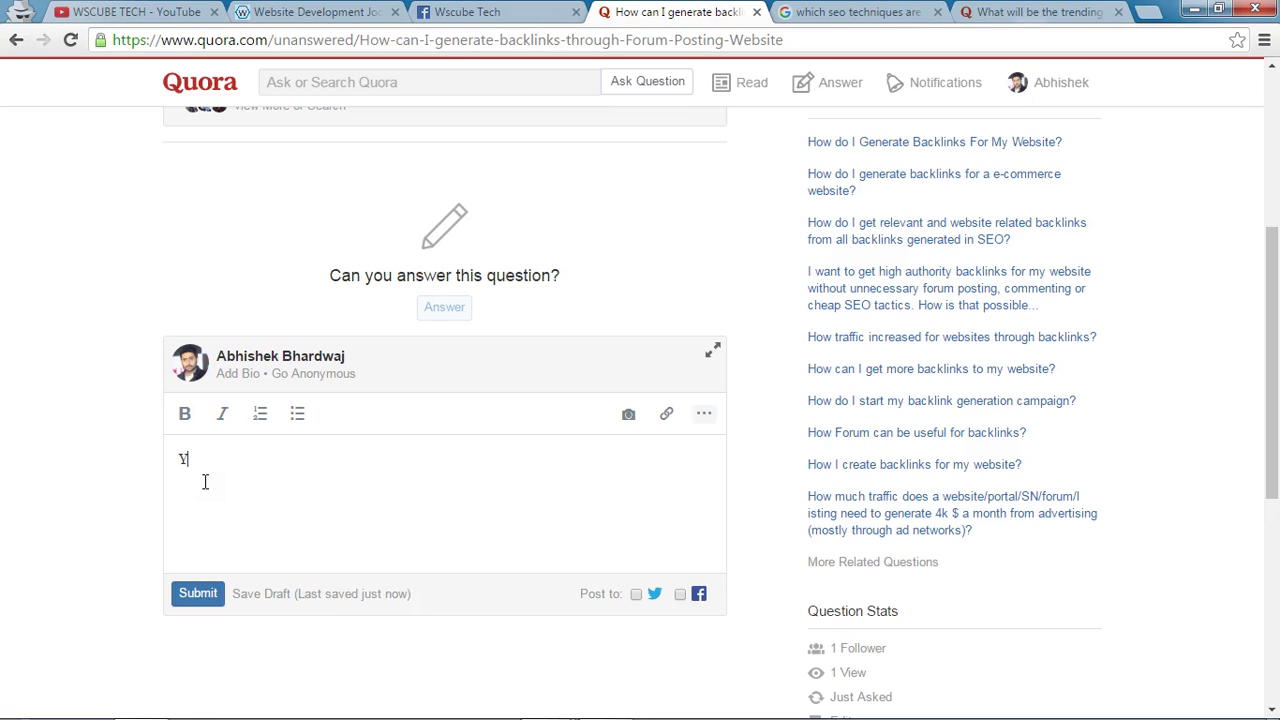
text(ou can generate backlink gt)
key(BackSpace)
key(BackSpace)
text(th)
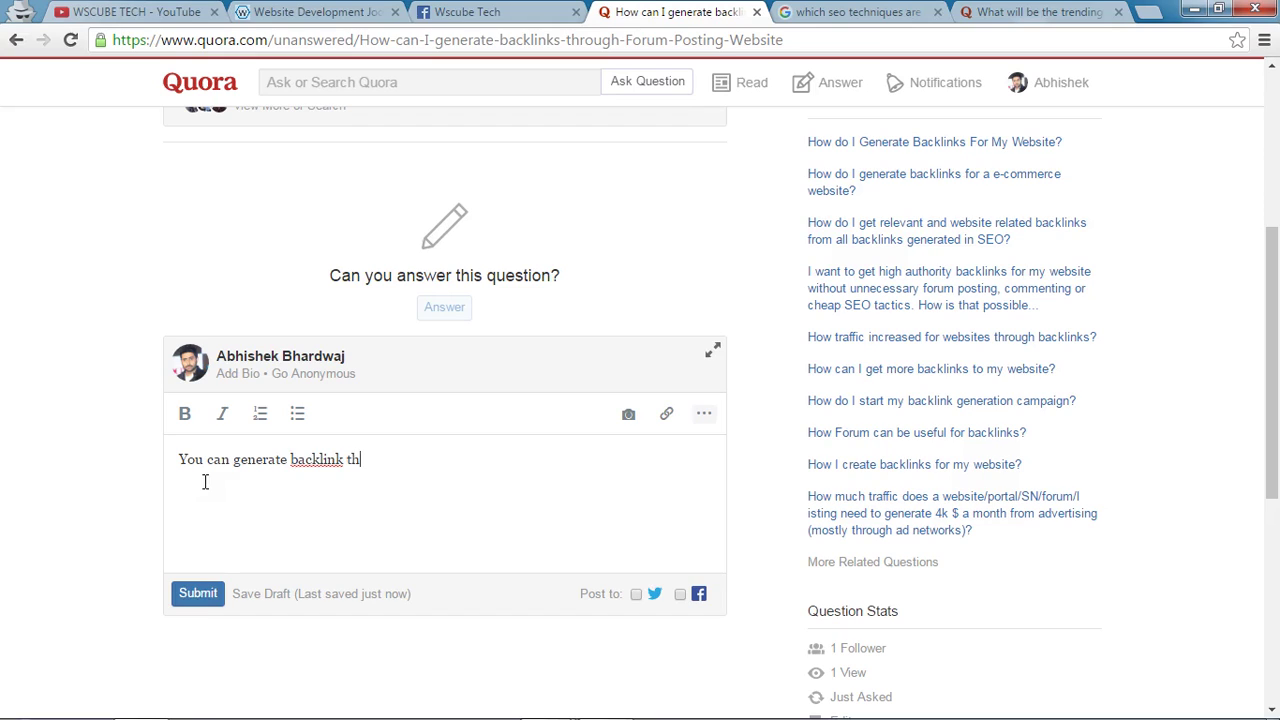
text(rough G)
key(BackSpace)
text(F)
key(BackSpace)
key(BackSpace)
text(rum Psoting W)
key(BackSpace)
key(BackSpace)
key(BackSpace)
key(BackSpace)
key(BackSpace)
key(BackSpace)
key(BackSpace)
key(BackSpace)
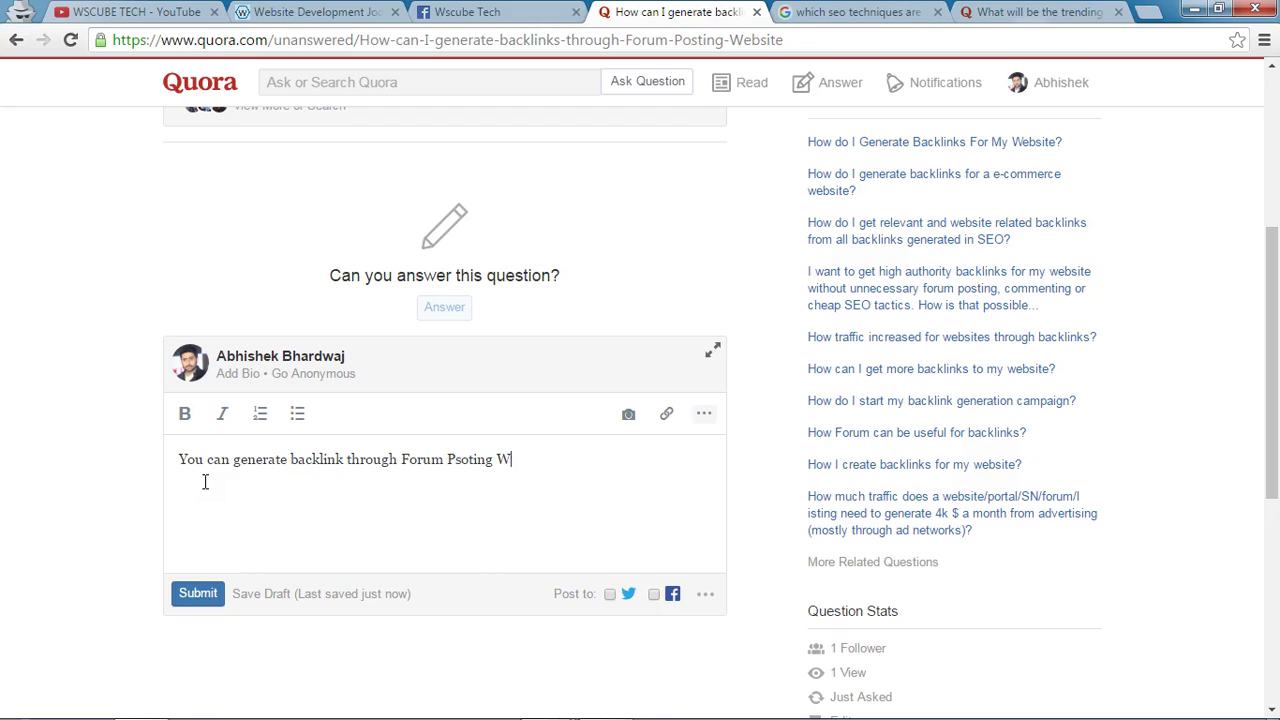
text(osting W)
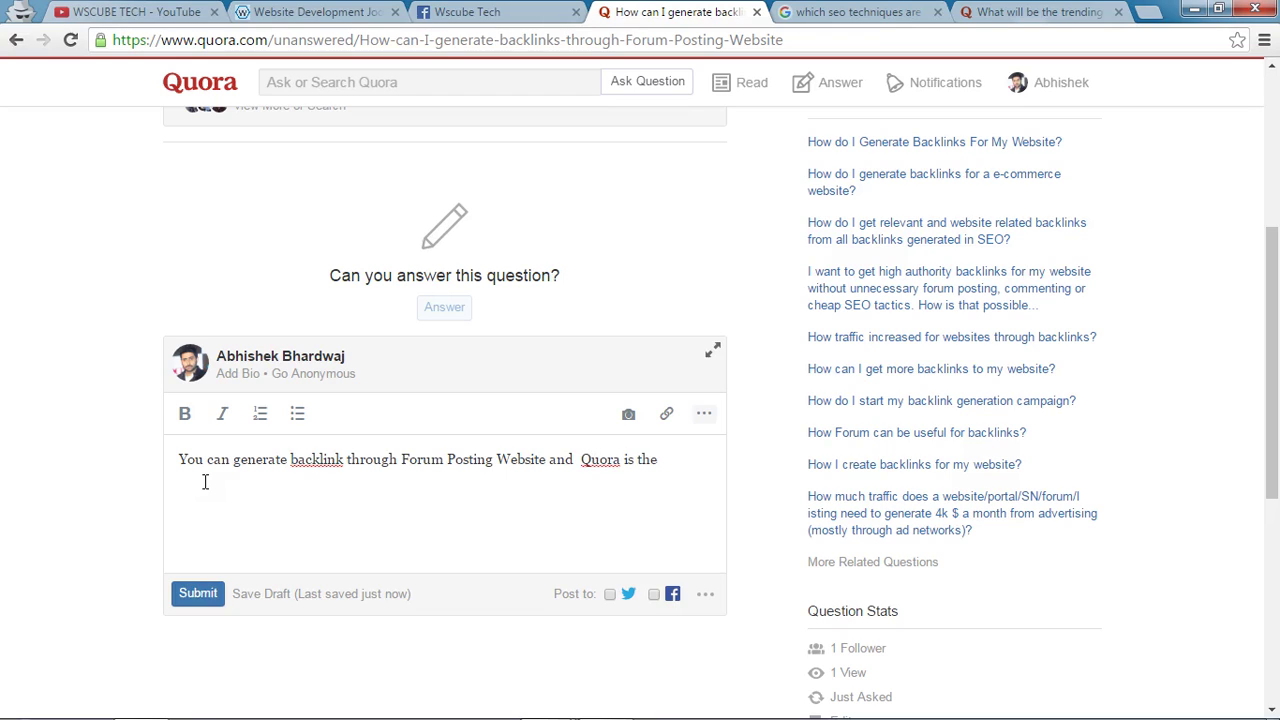
Add 'Ask people about your query and reply them on their questions with your website backlink.' and review.
text(lace for it,)
key(BackSpace)
key(BackSpace)
text(. Ask people about your quesry abn)
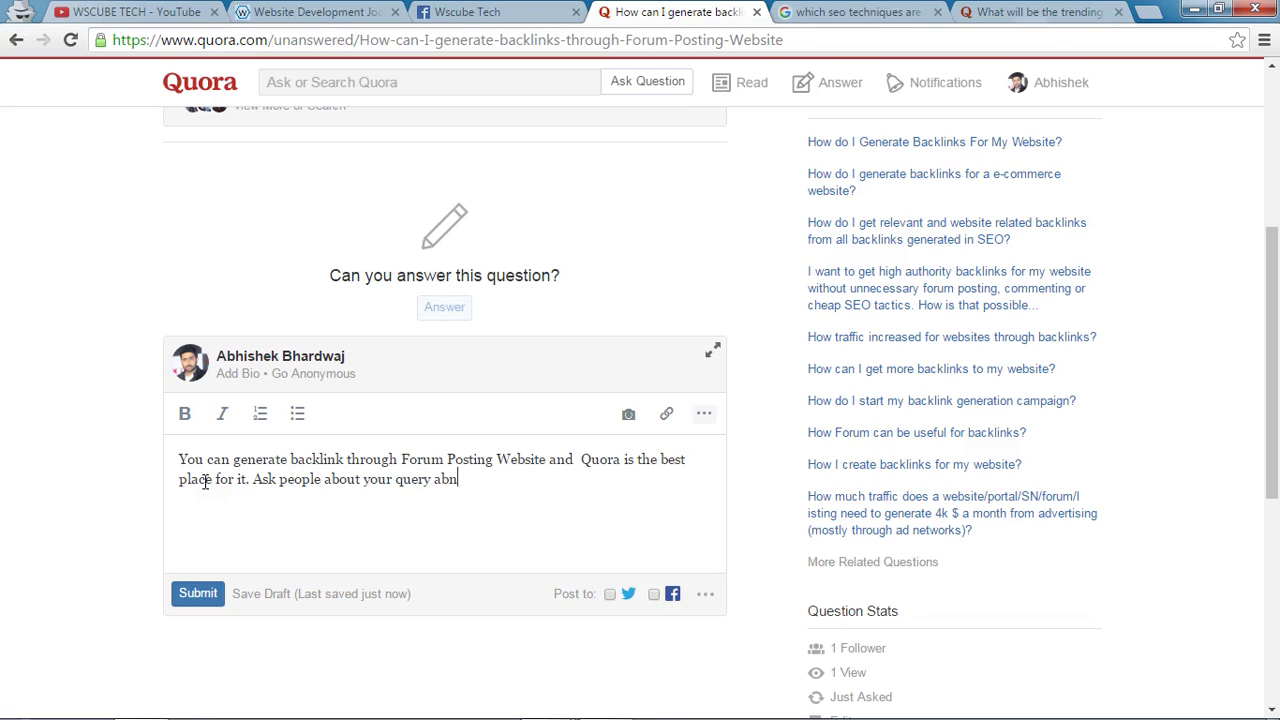
key(BackSpace)
key(BackSpace)
text(nd reply them on their questions wi)
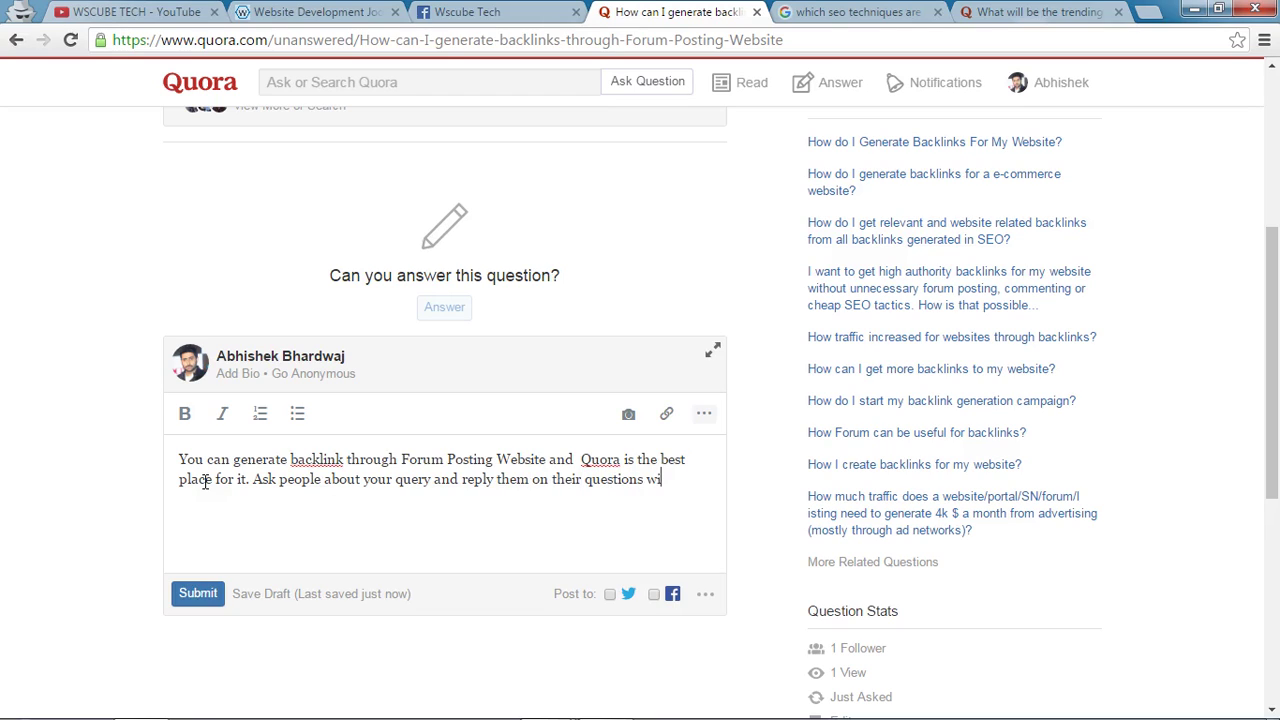
text(th your backi)
key(BackSpace)
key(BackSpace)
key(BackSpace)
key(BackSpace)
key(BackSpace)
text(website backlink.)
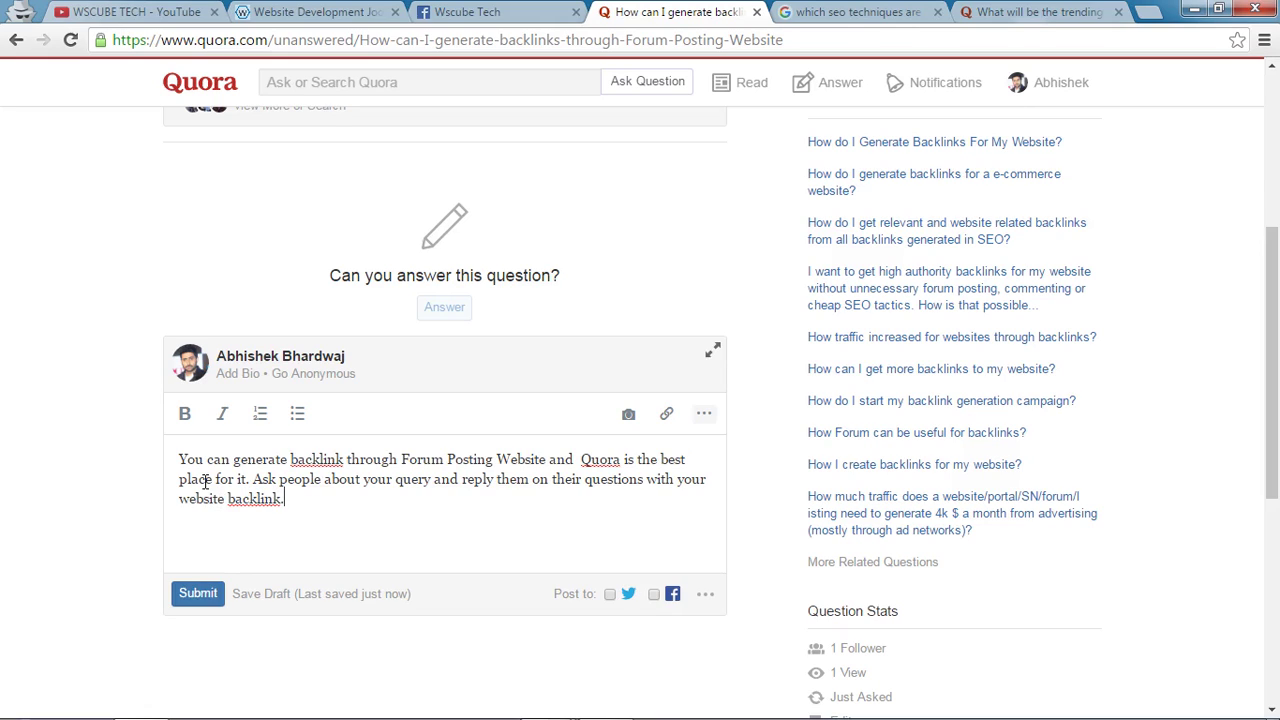
scroll(375, 485, up, 4)
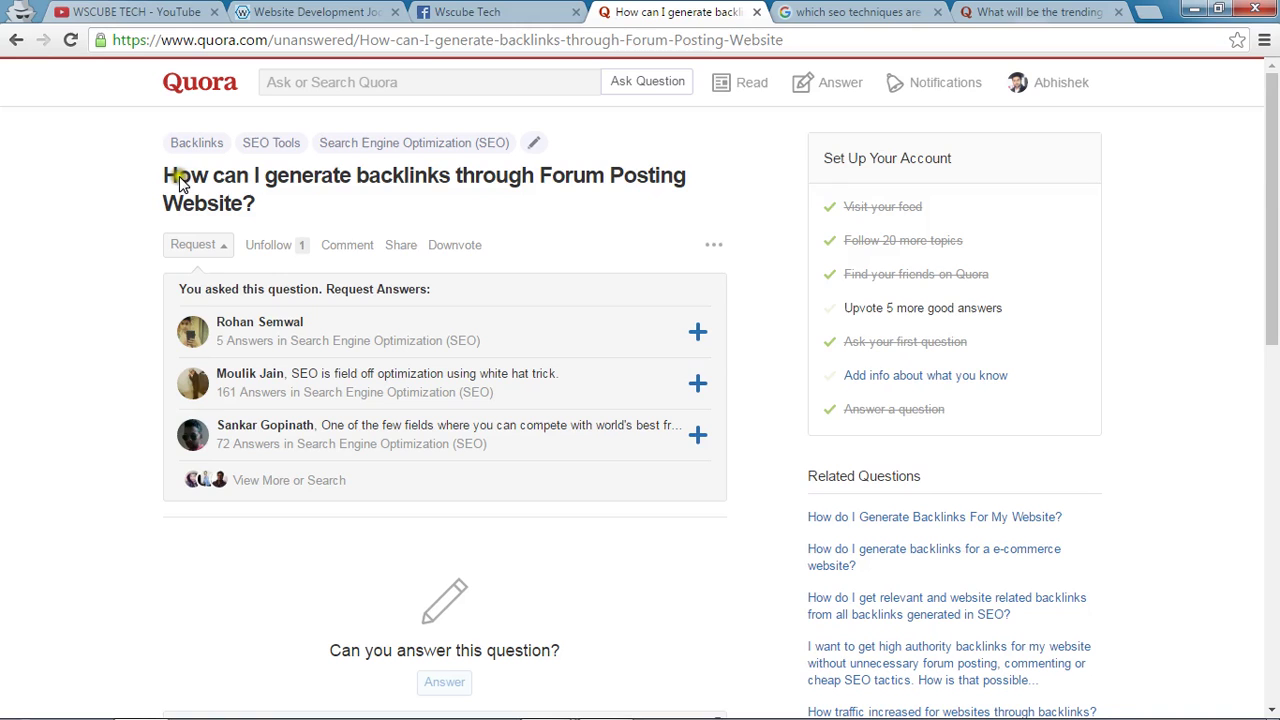
scroll(449, 603, down, 2)
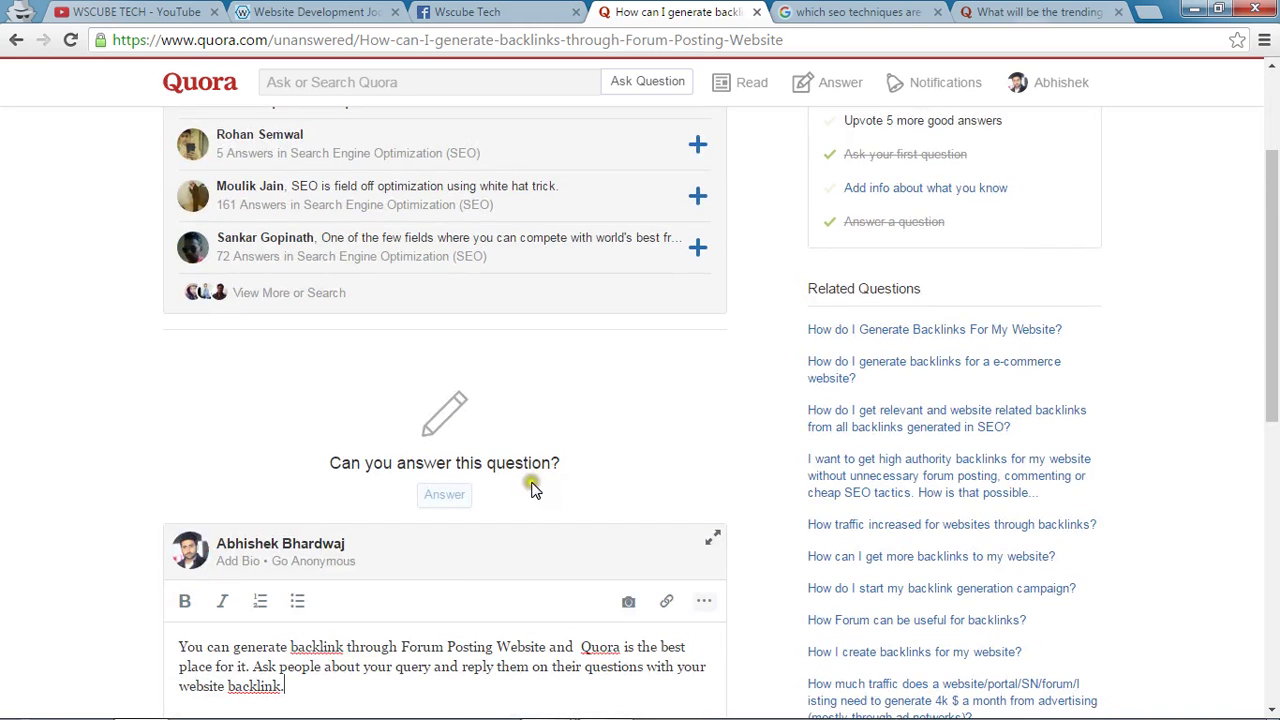
scroll(532, 488, down, 3)
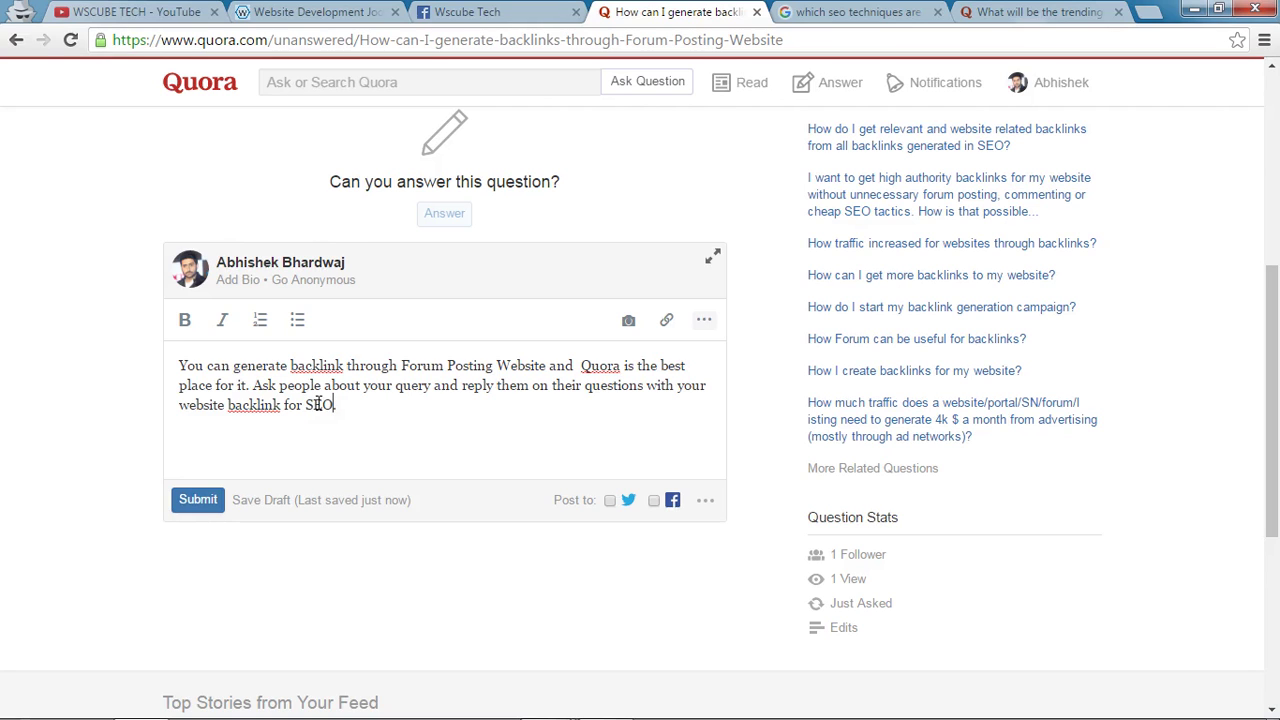
click(128, 12)
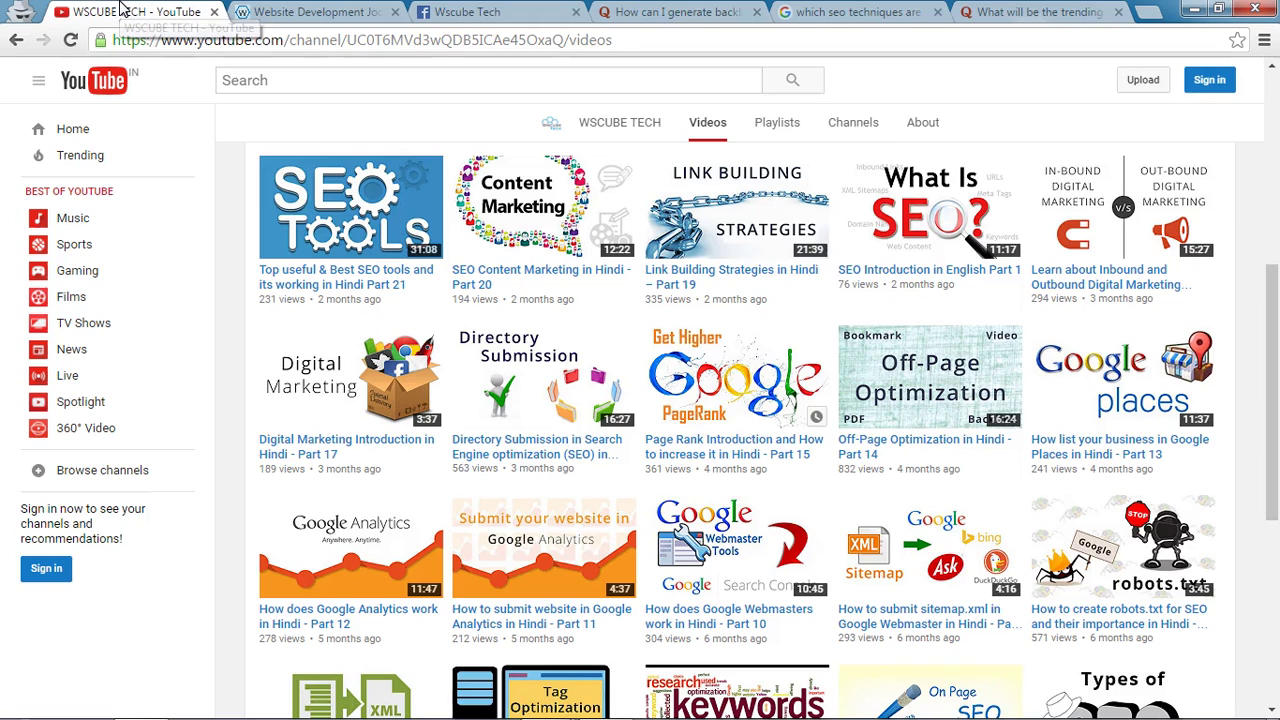
scroll(766, 443, up, 2)
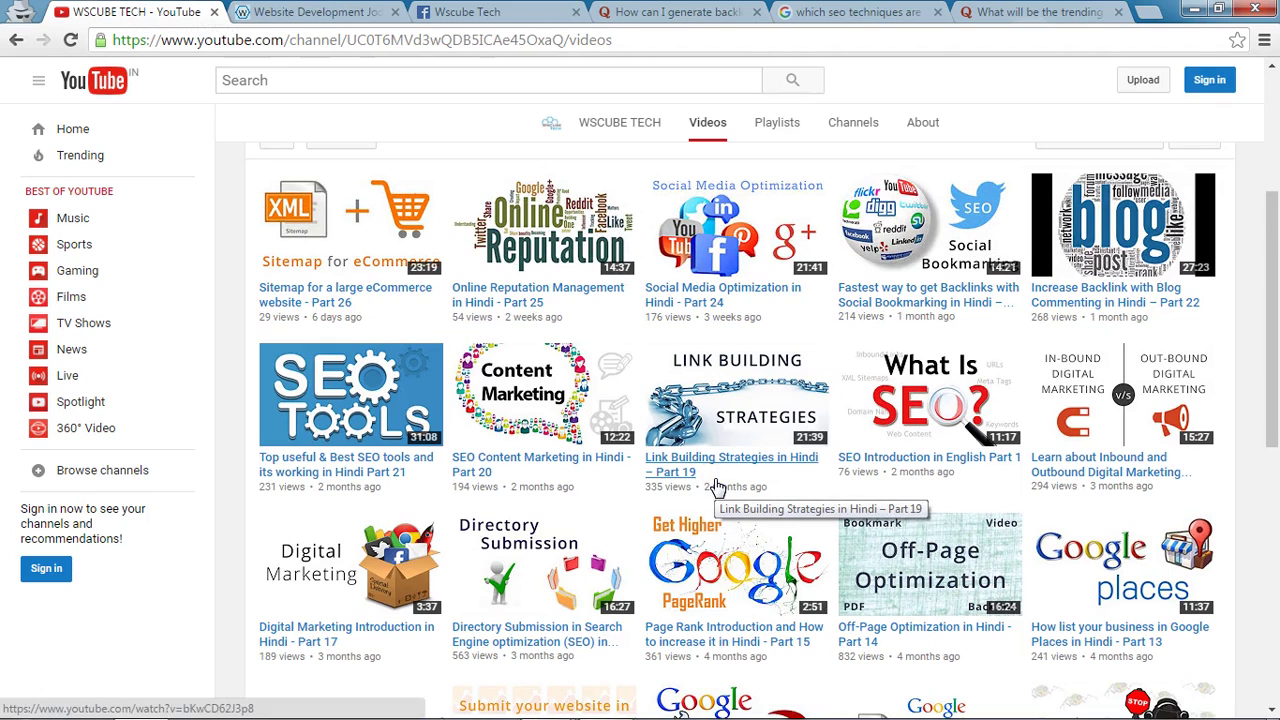
click(672, 14)
click(392, 502)
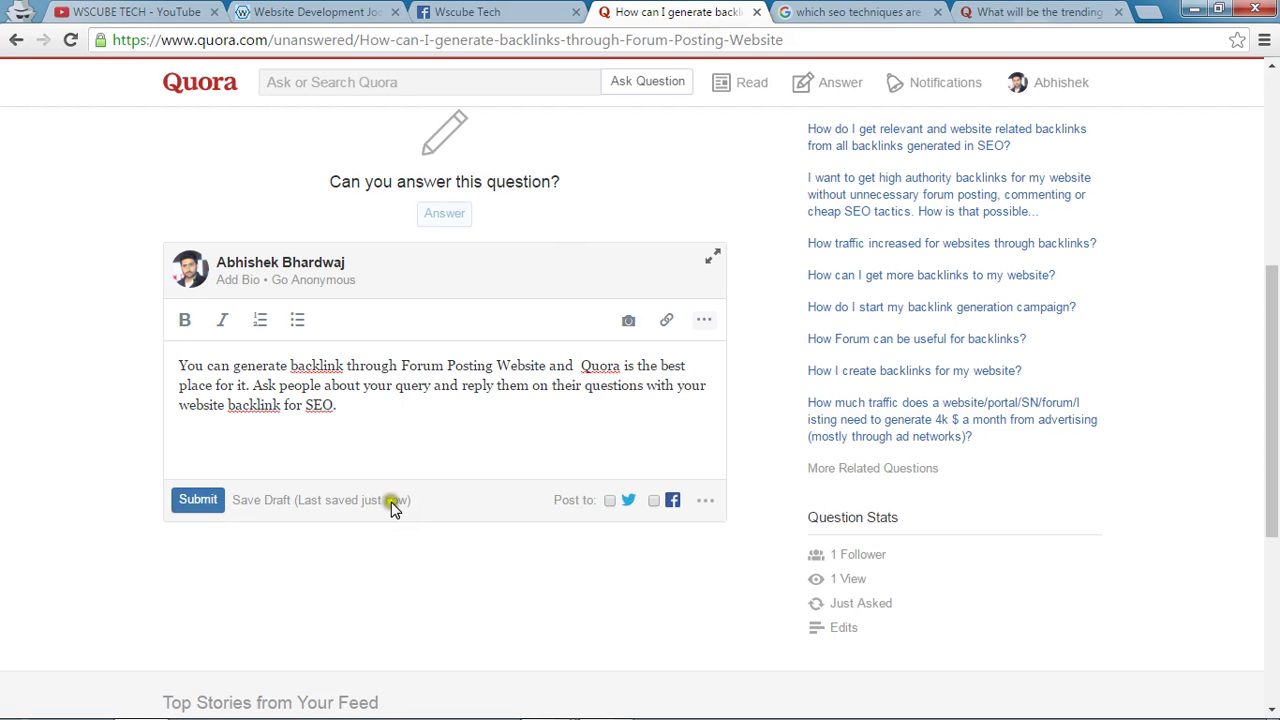
Link the word SEO to the WsCube Tech Search Engine Optimization services page URL.
double_click(319, 405)
click(666, 320)
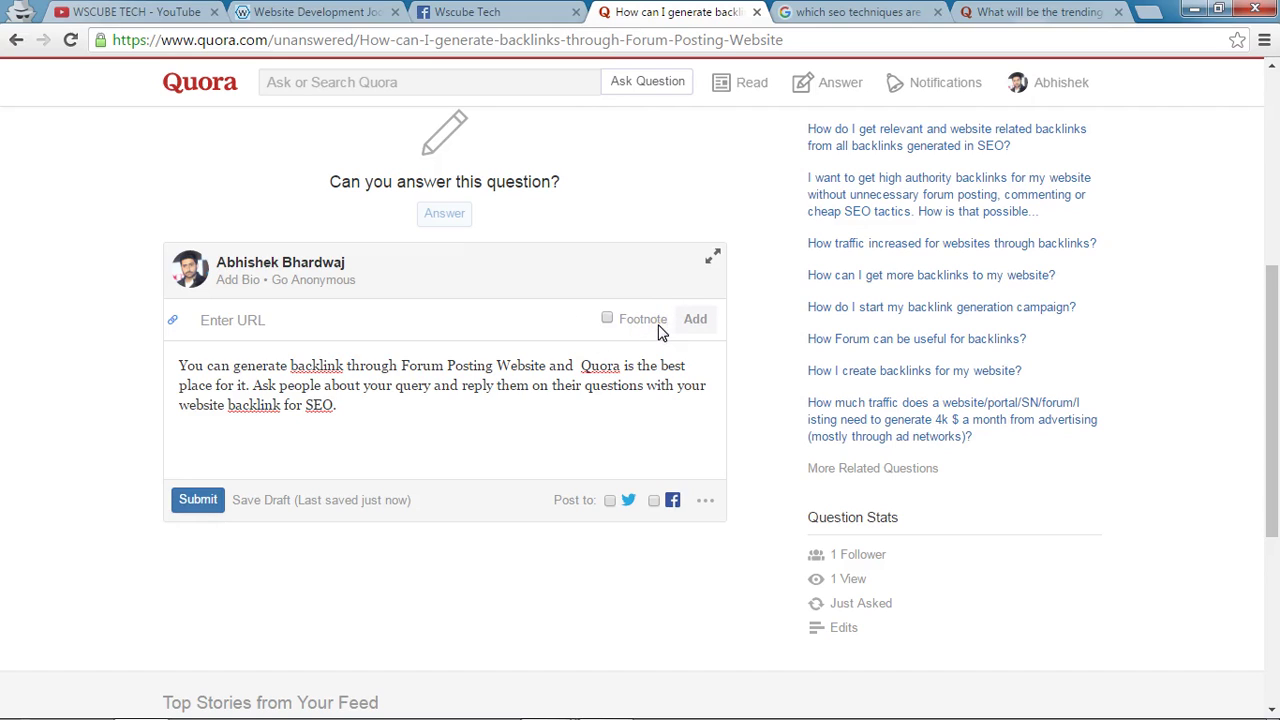
click(643, 331)
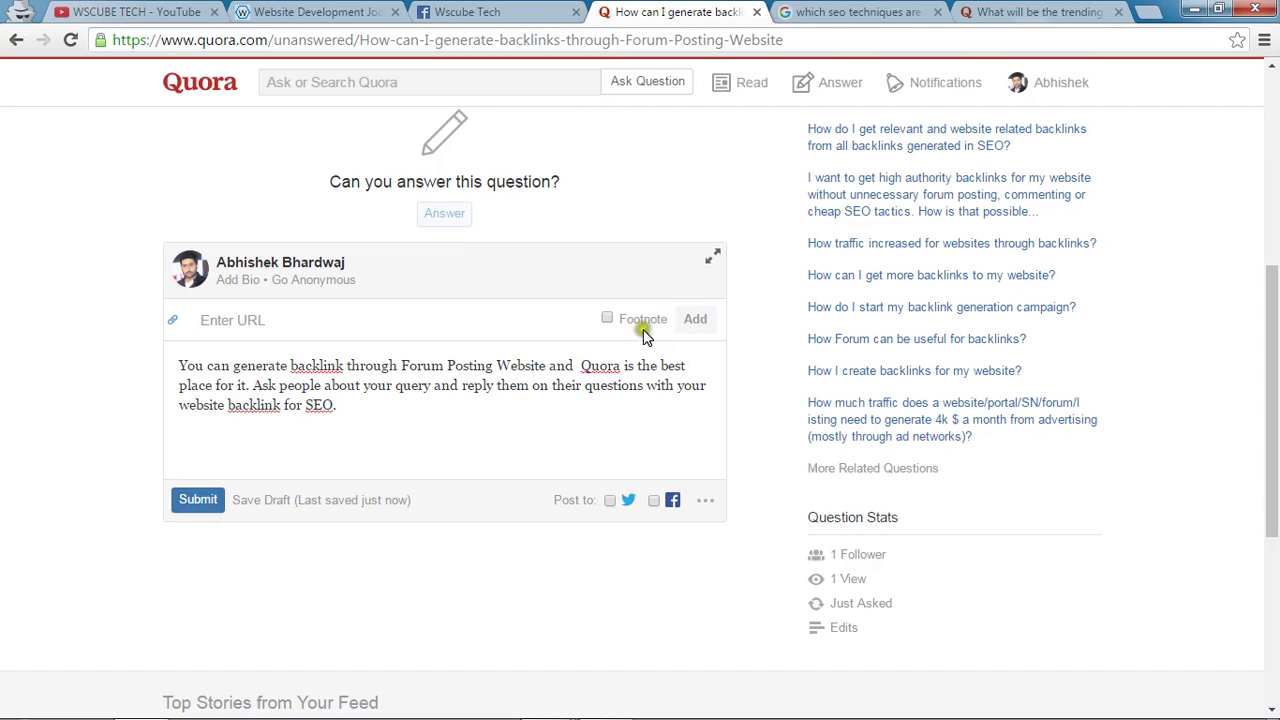
click(380, 10)
mouse_move(688, 140)
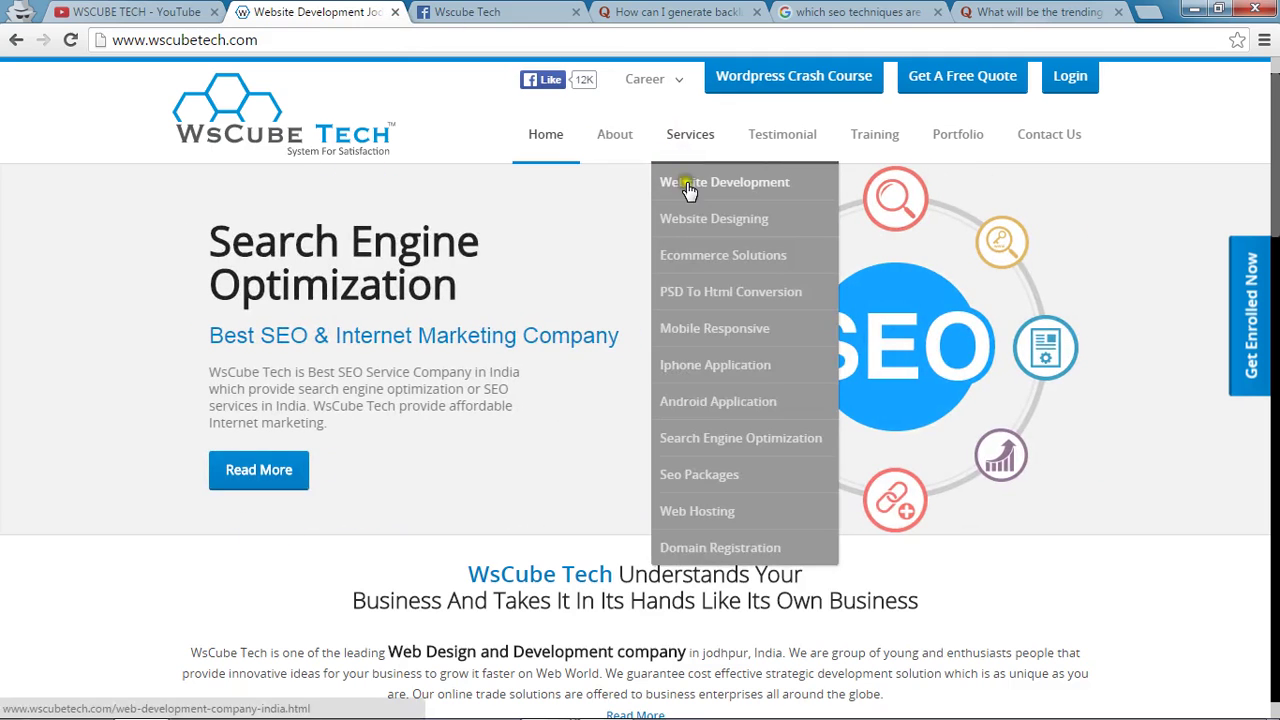
click(710, 440)
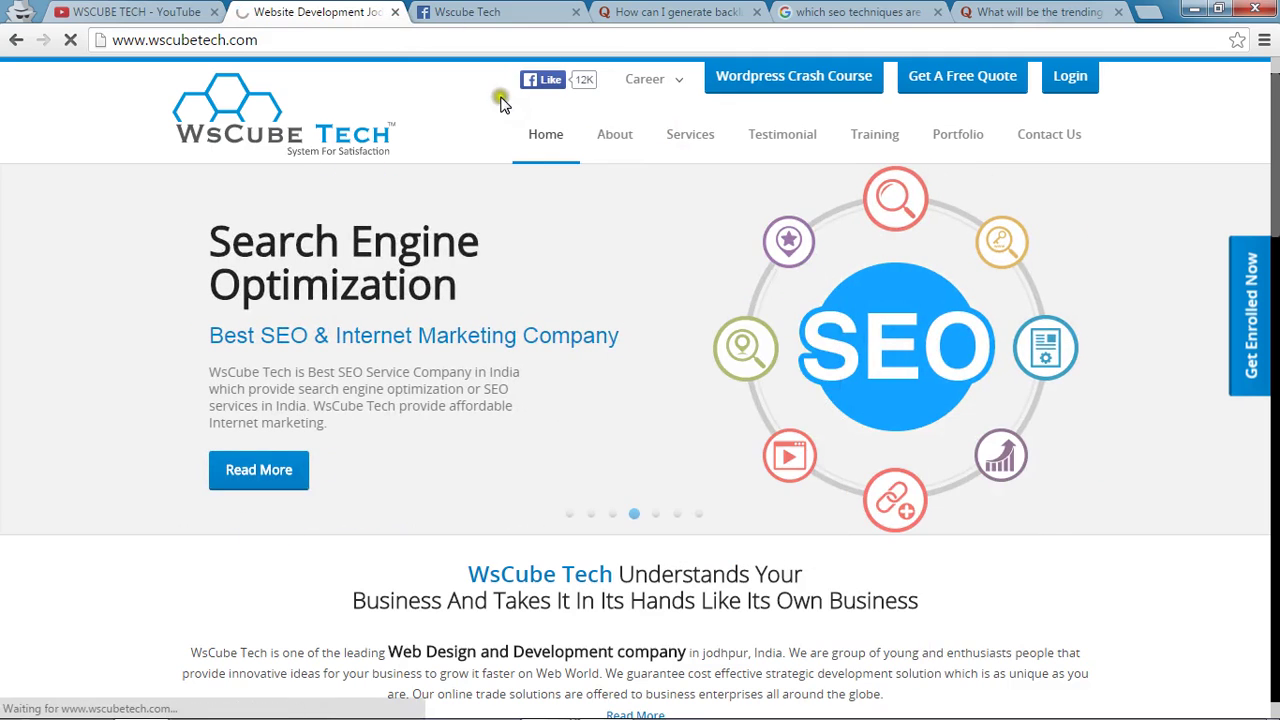
click(500, 40)
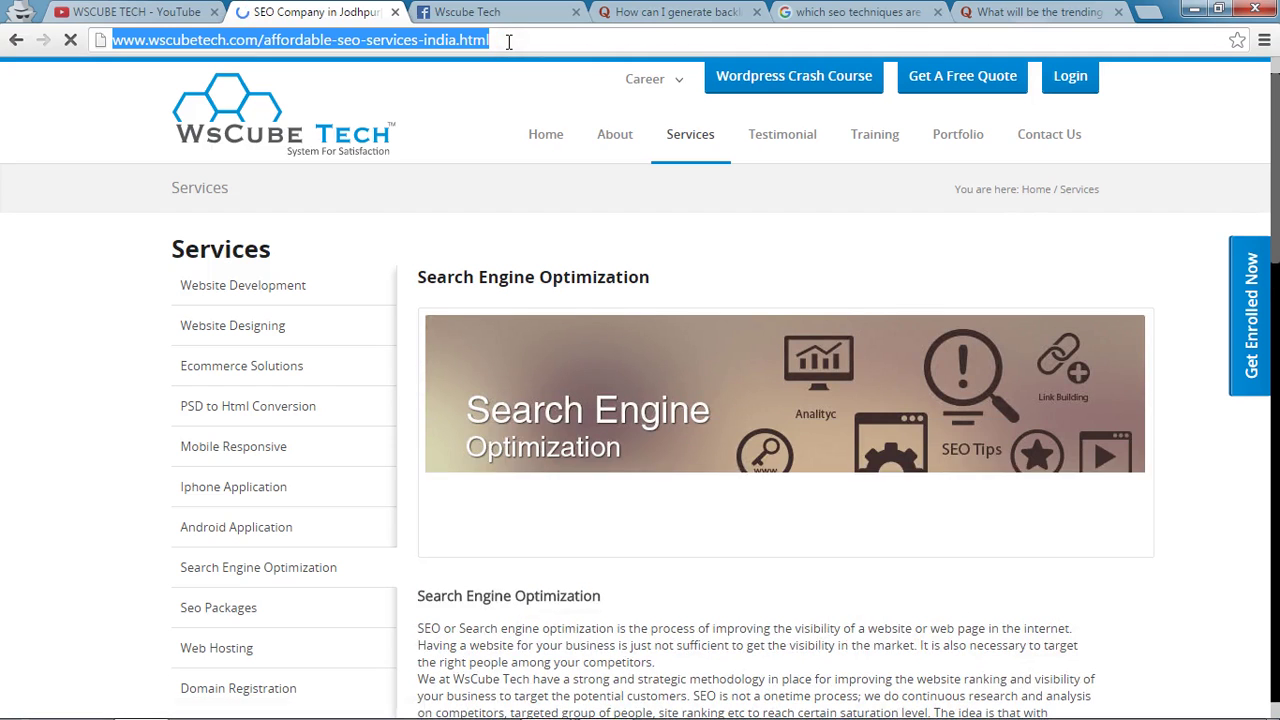
click(486, 11)
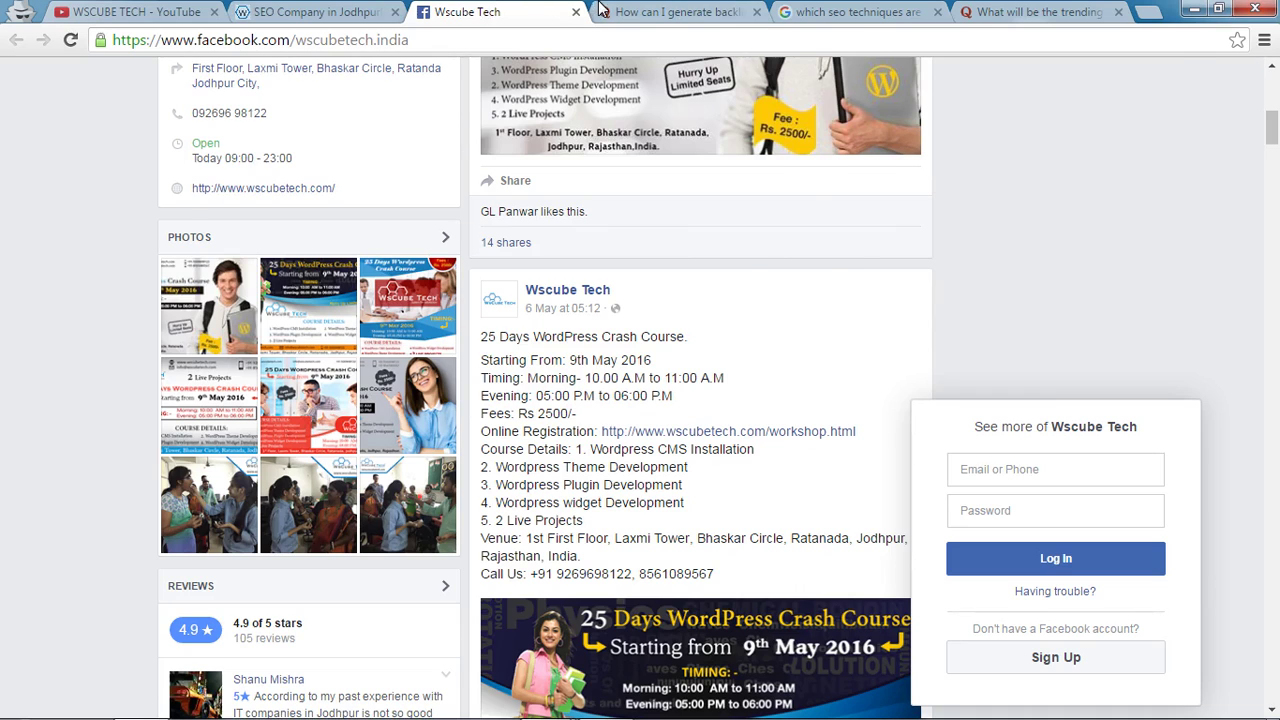
click(600, 10)
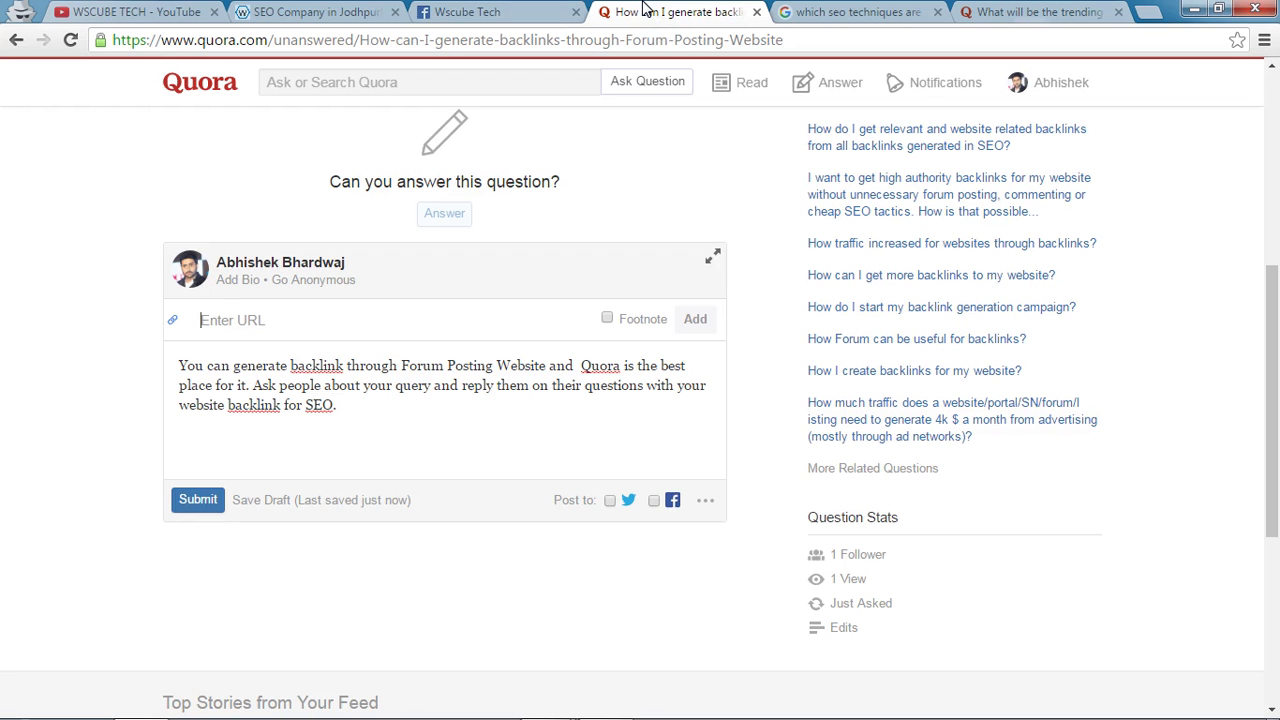
click(320, 324)
key(ctrl+v)
click(695, 319)
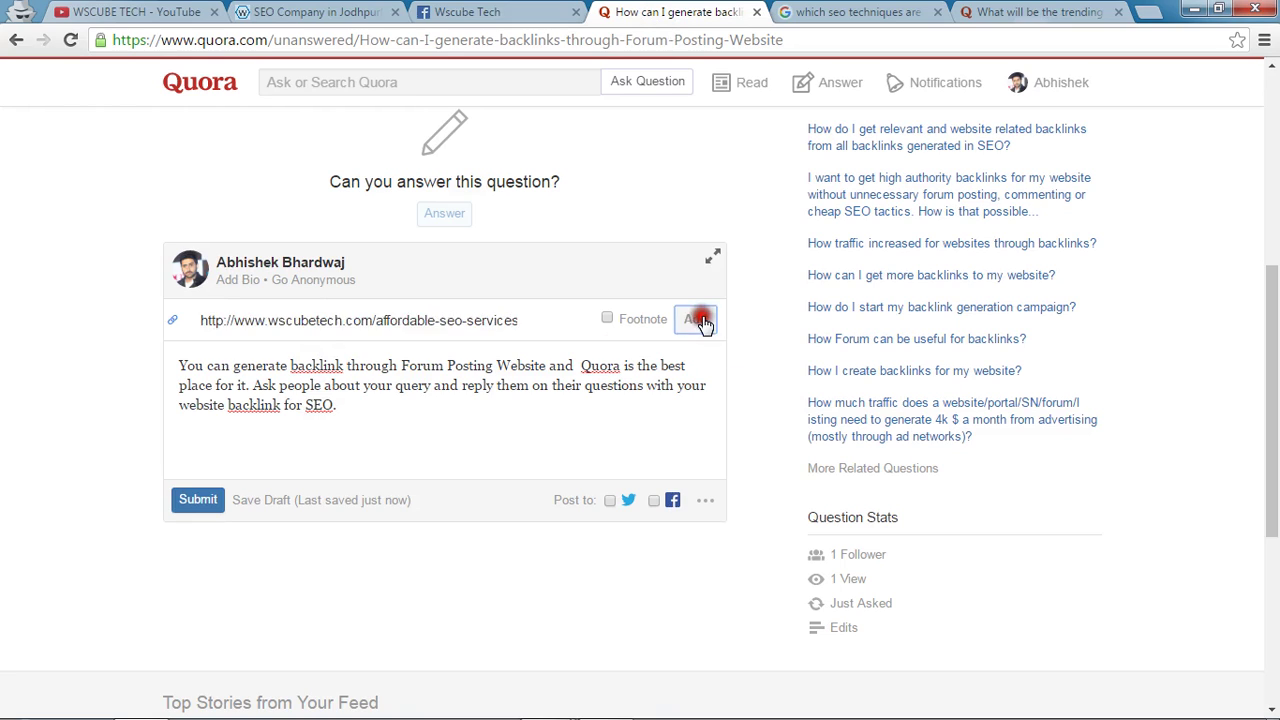
Delete the extra space before 'Quora' and recheck the services page address.
click(340, 404)
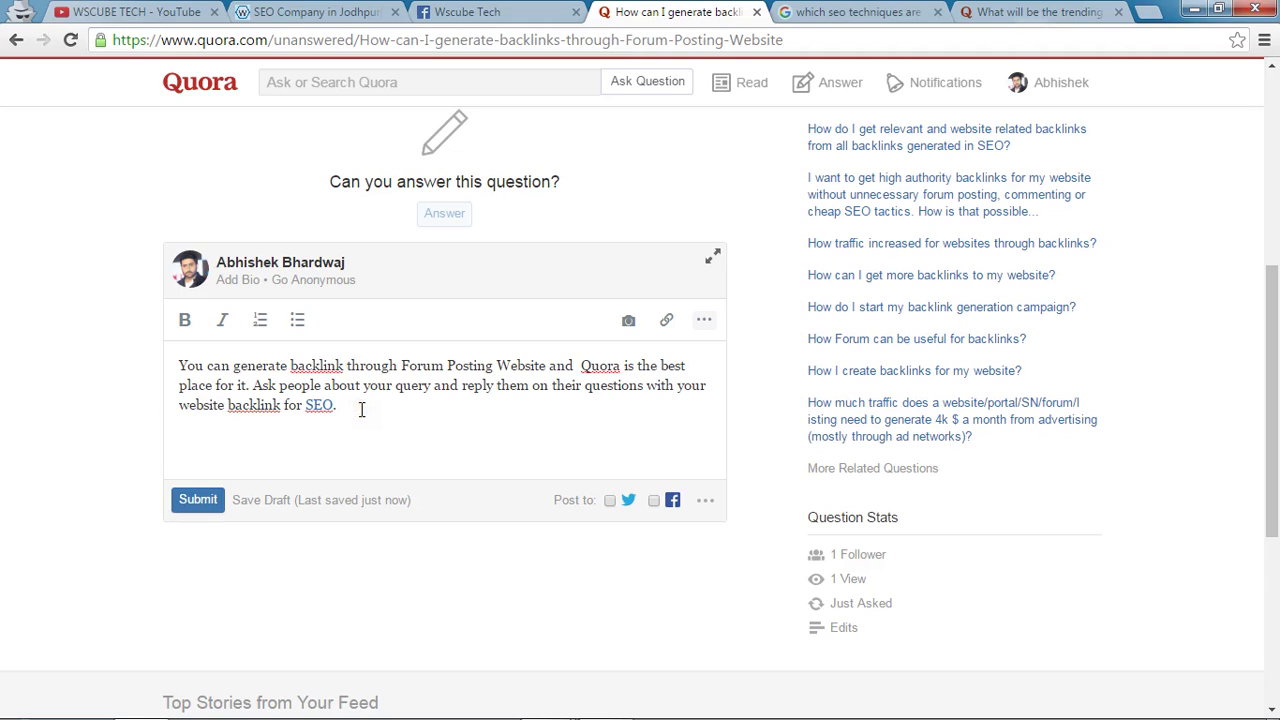
click(577, 366)
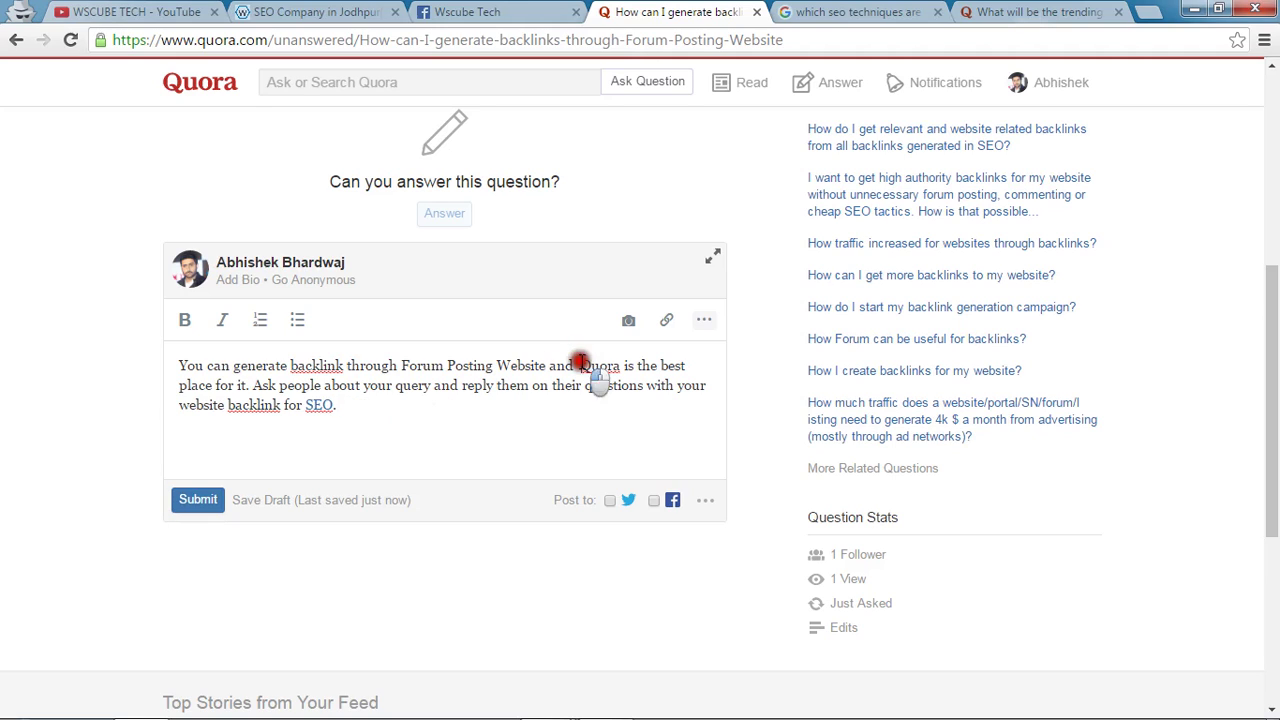
key(BackSpace)
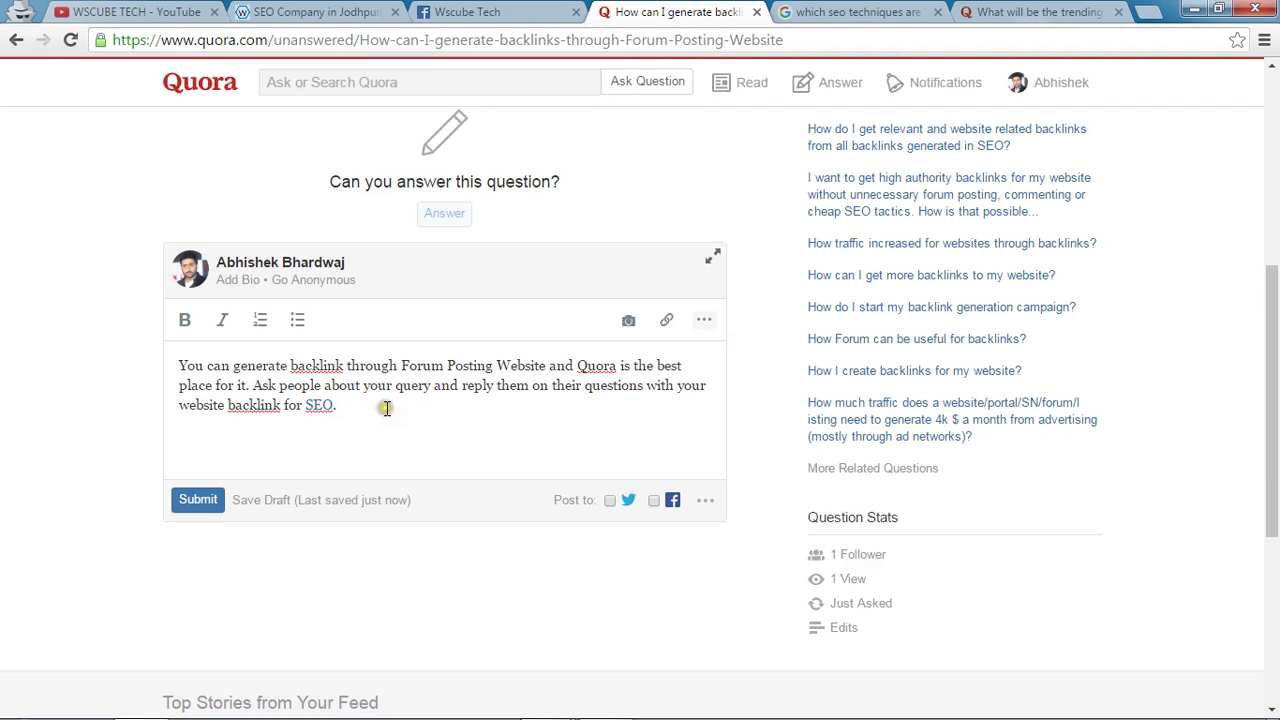
click(288, 10)
click(310, 40)
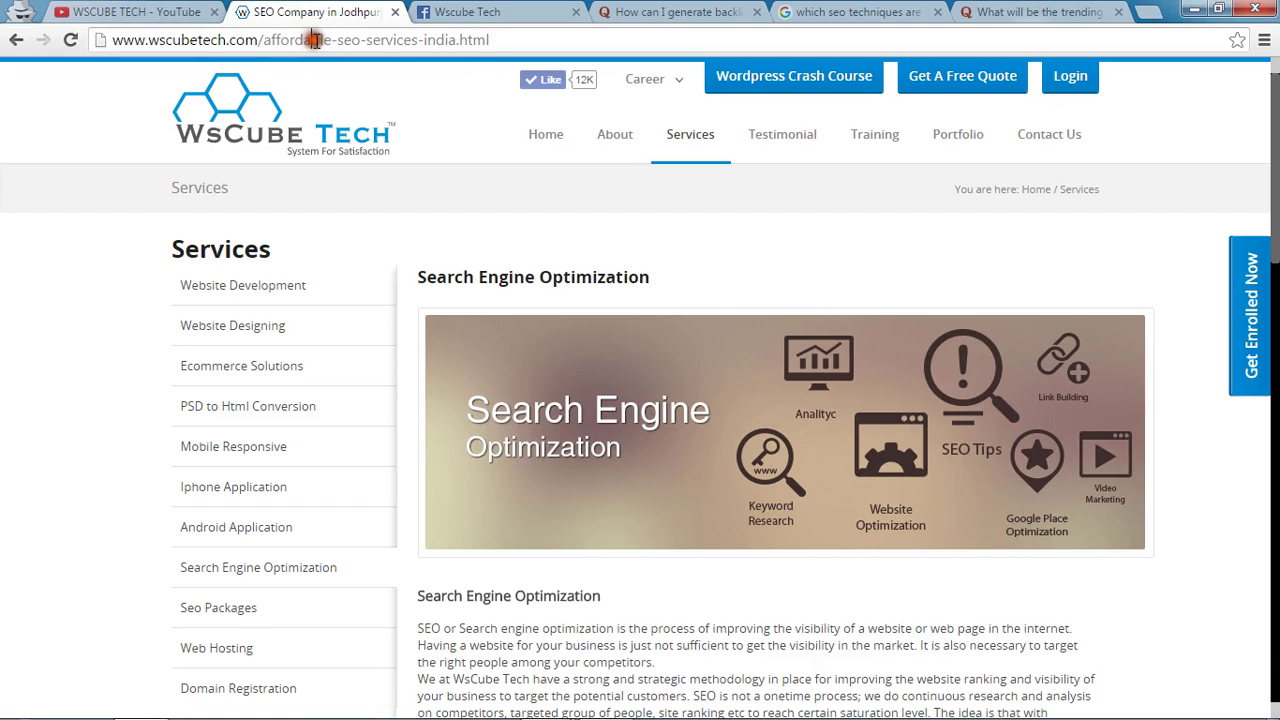
click(700, 14)
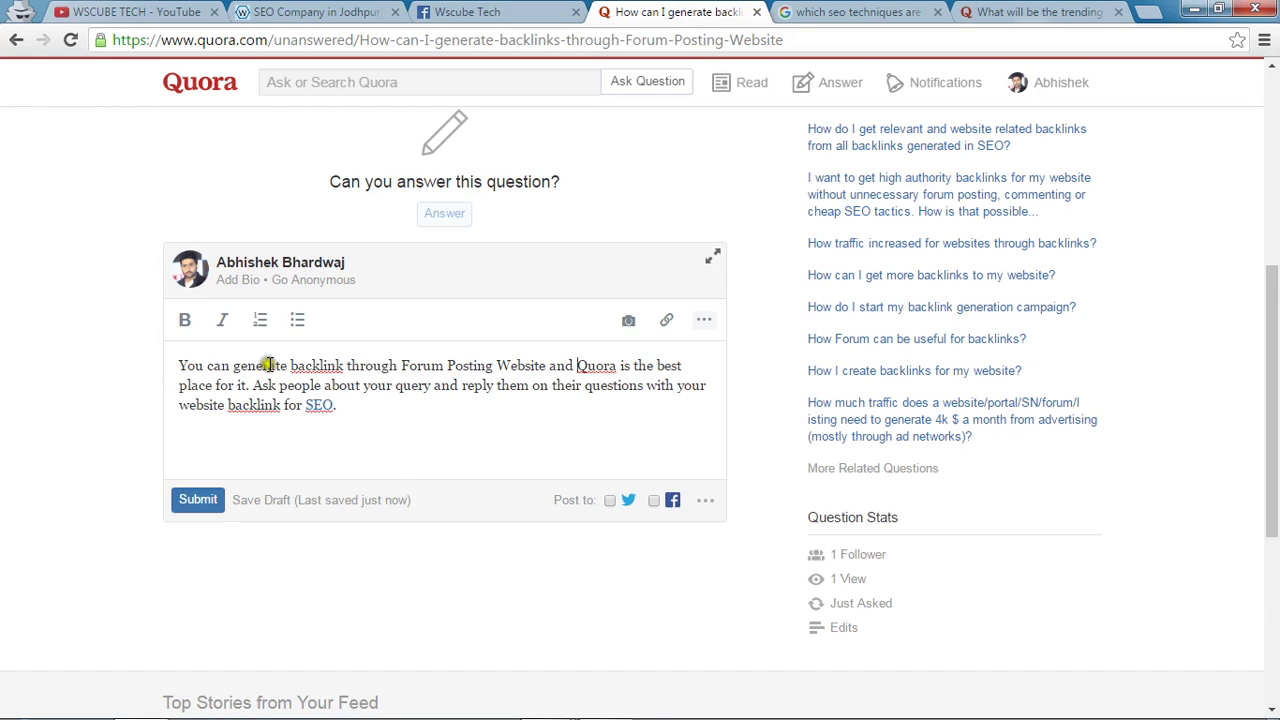
Bold the first 'backlink' in the answer and submit the answer.
drag(288, 365, 346, 365)
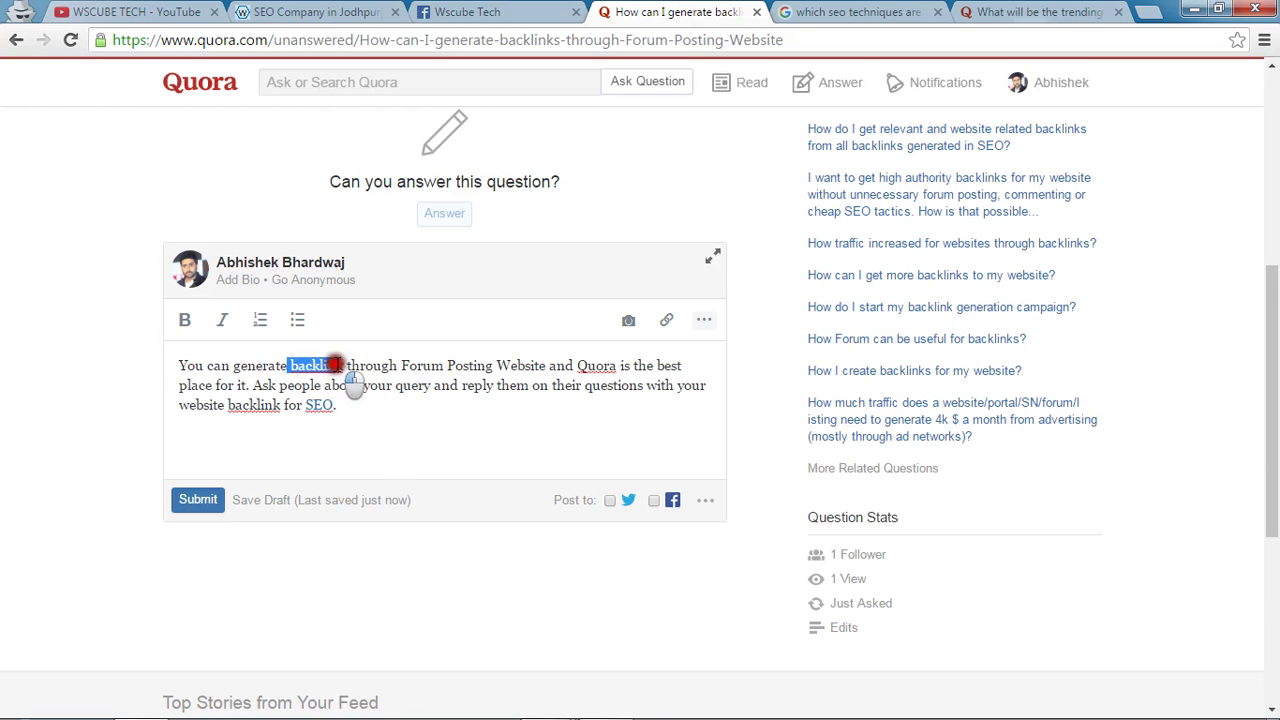
click(184, 320)
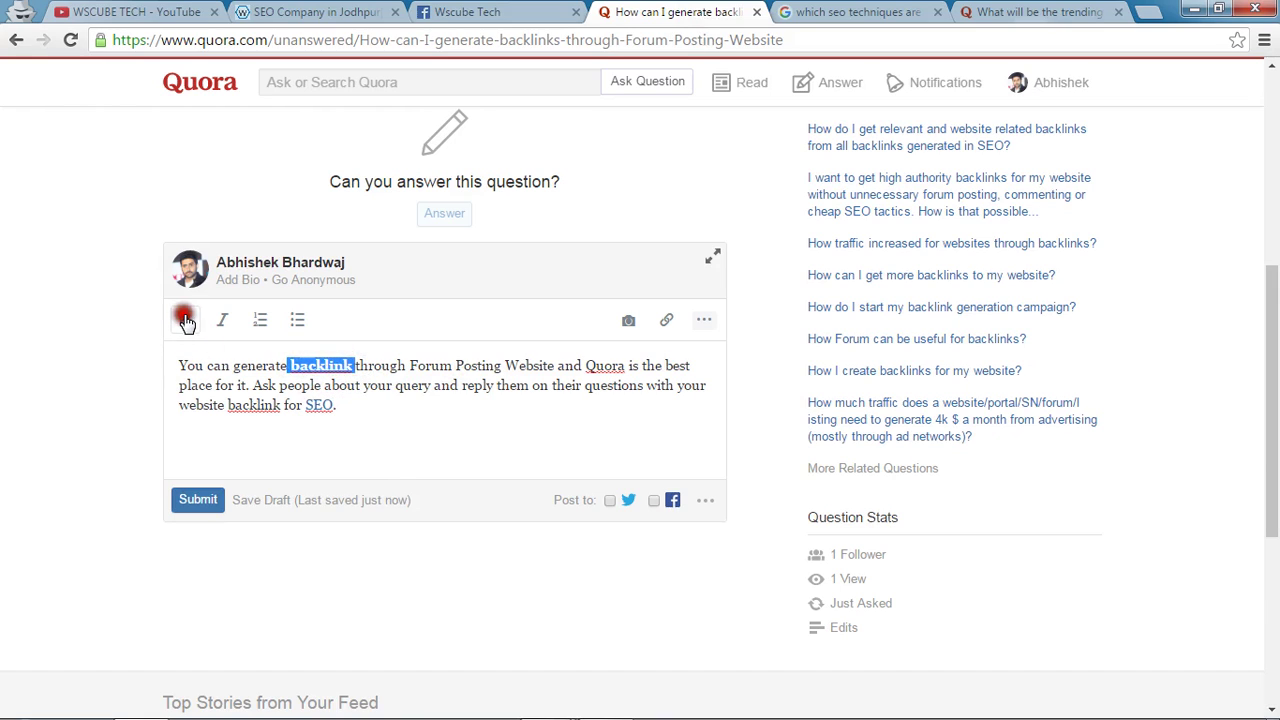
click(500, 432)
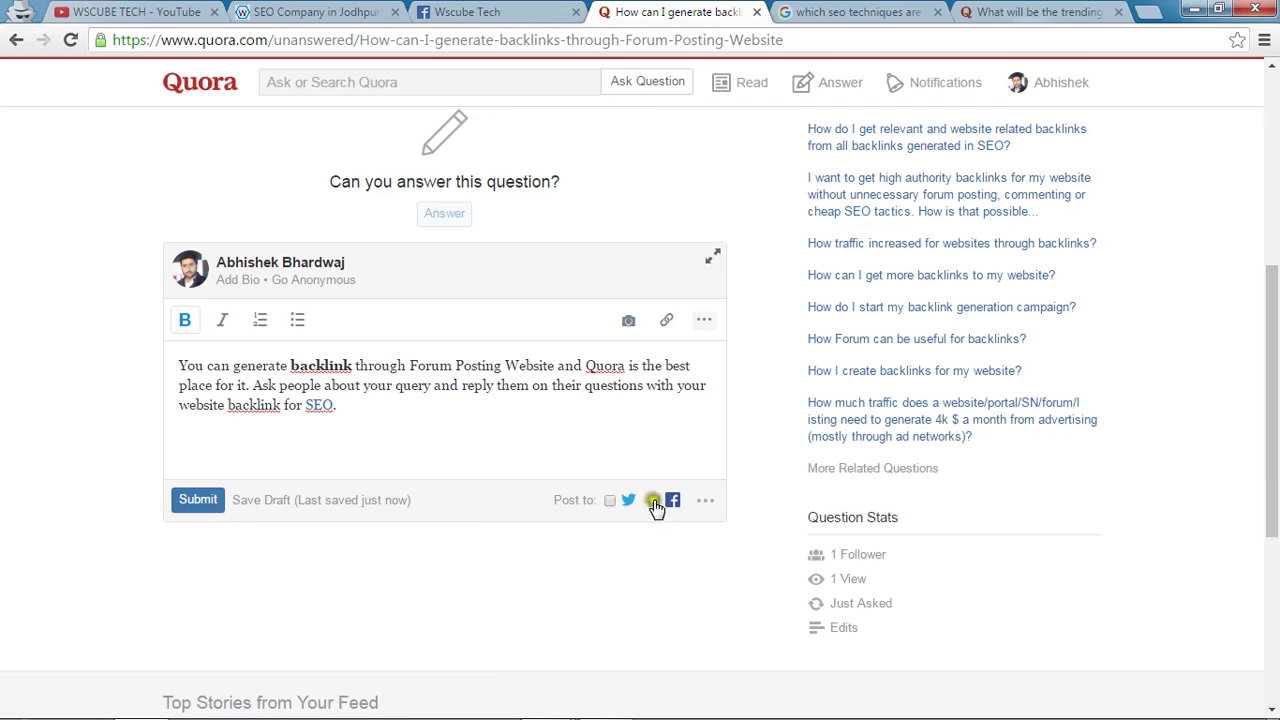
click(195, 513)
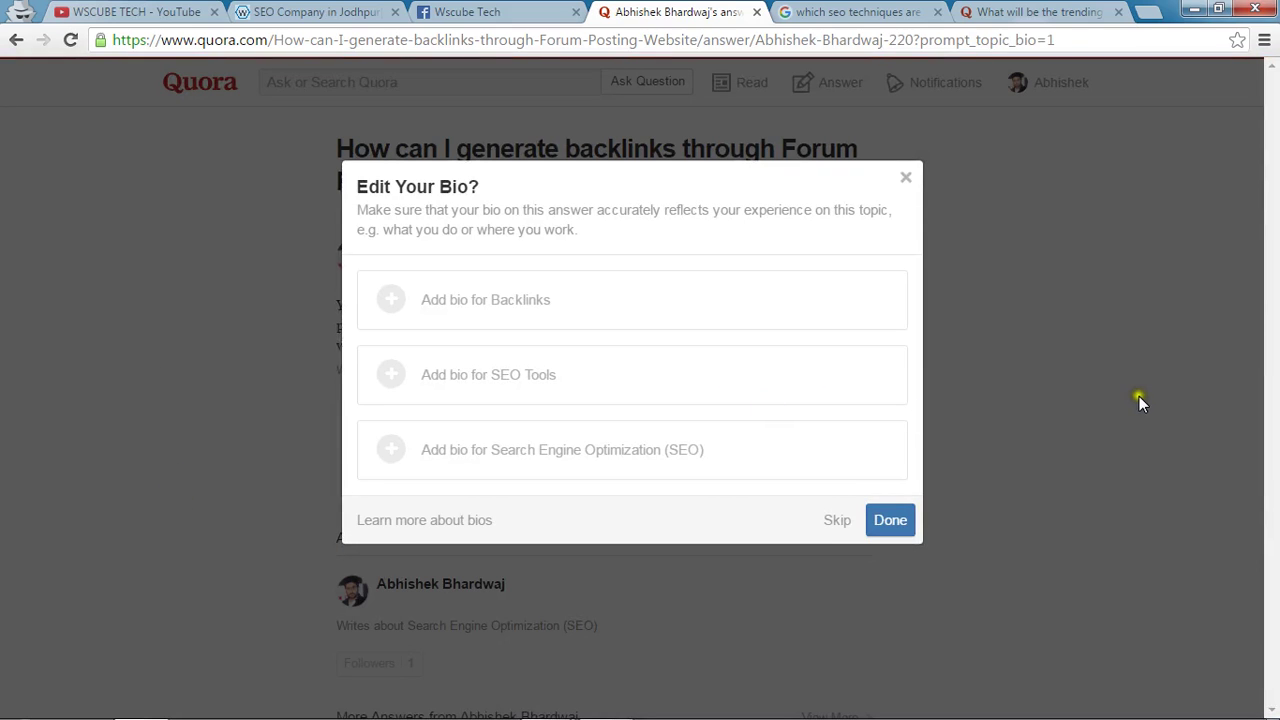
Skip the Edit Your Bio prompt and check that the SEO link opens the WsCube Tech services URL.
click(821, 521)
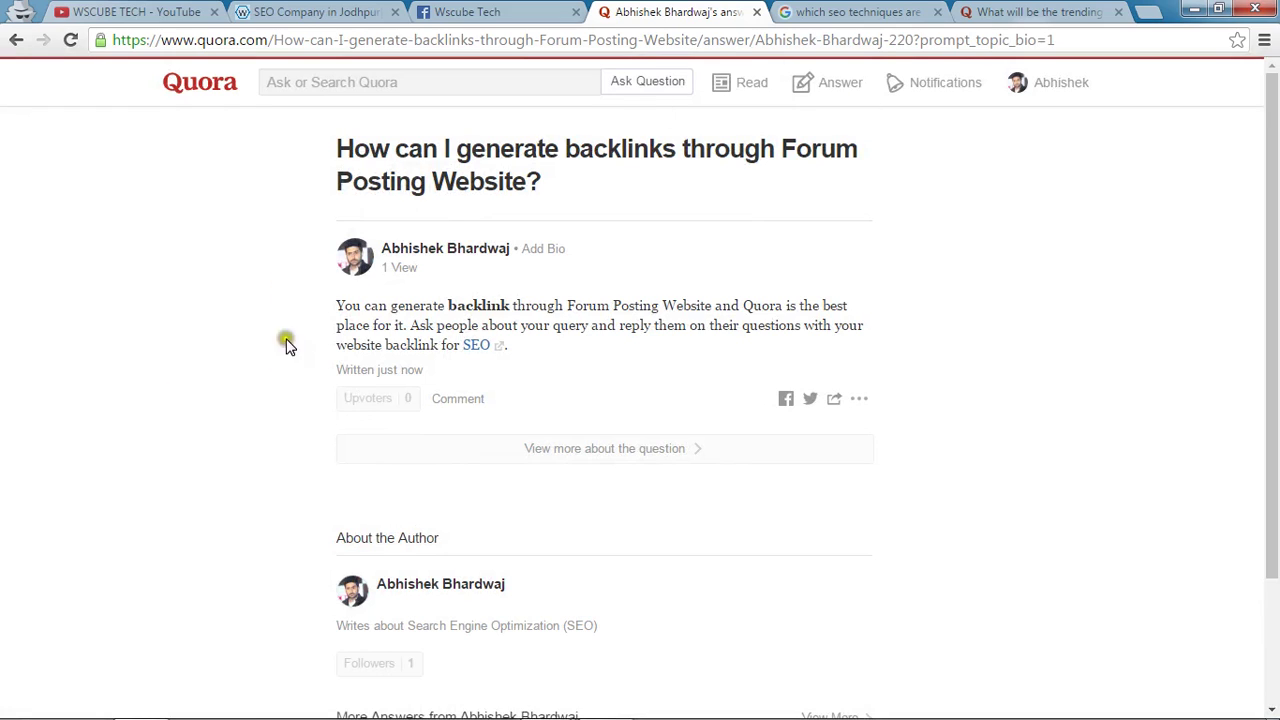
drag(330, 150, 543, 177)
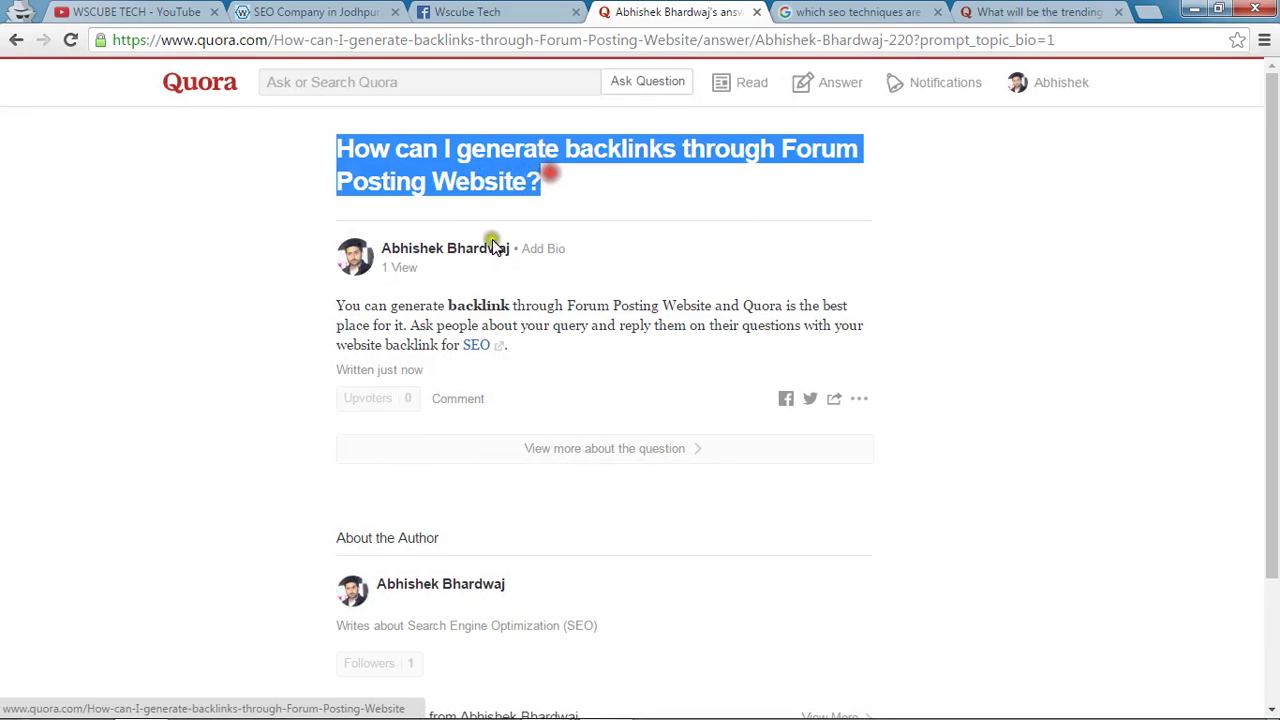
click(482, 346)
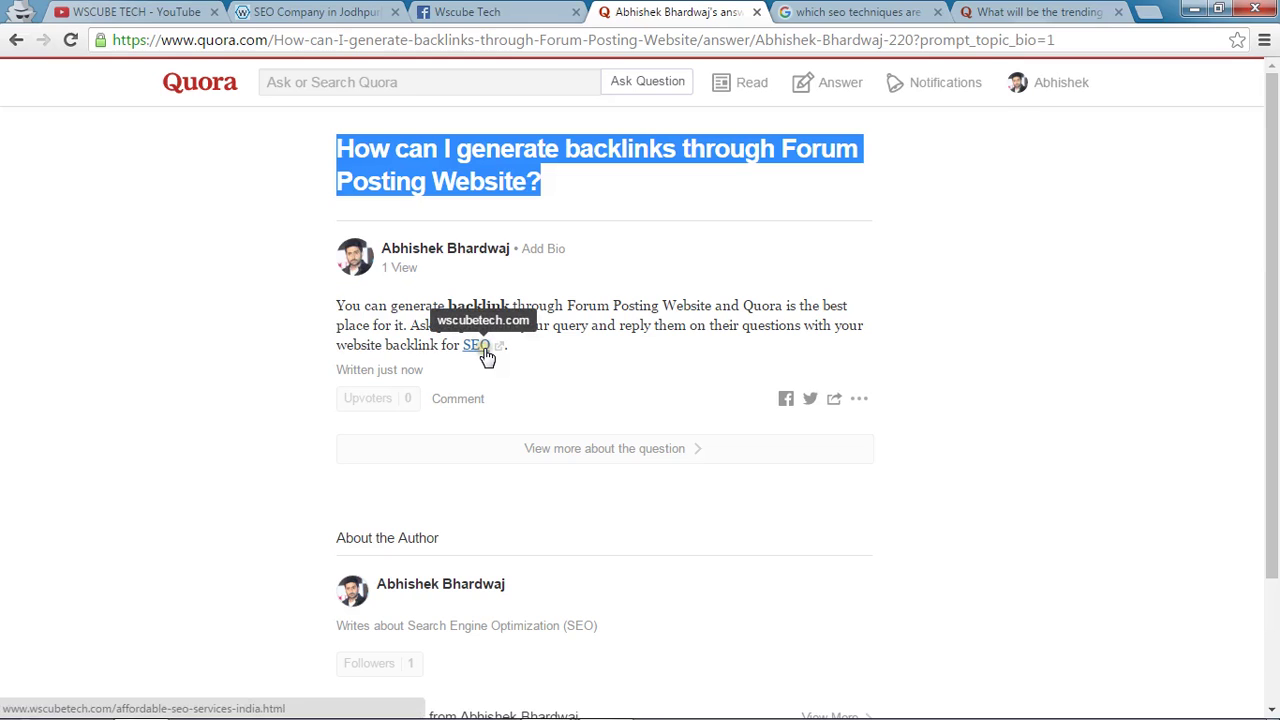
click(482, 346)
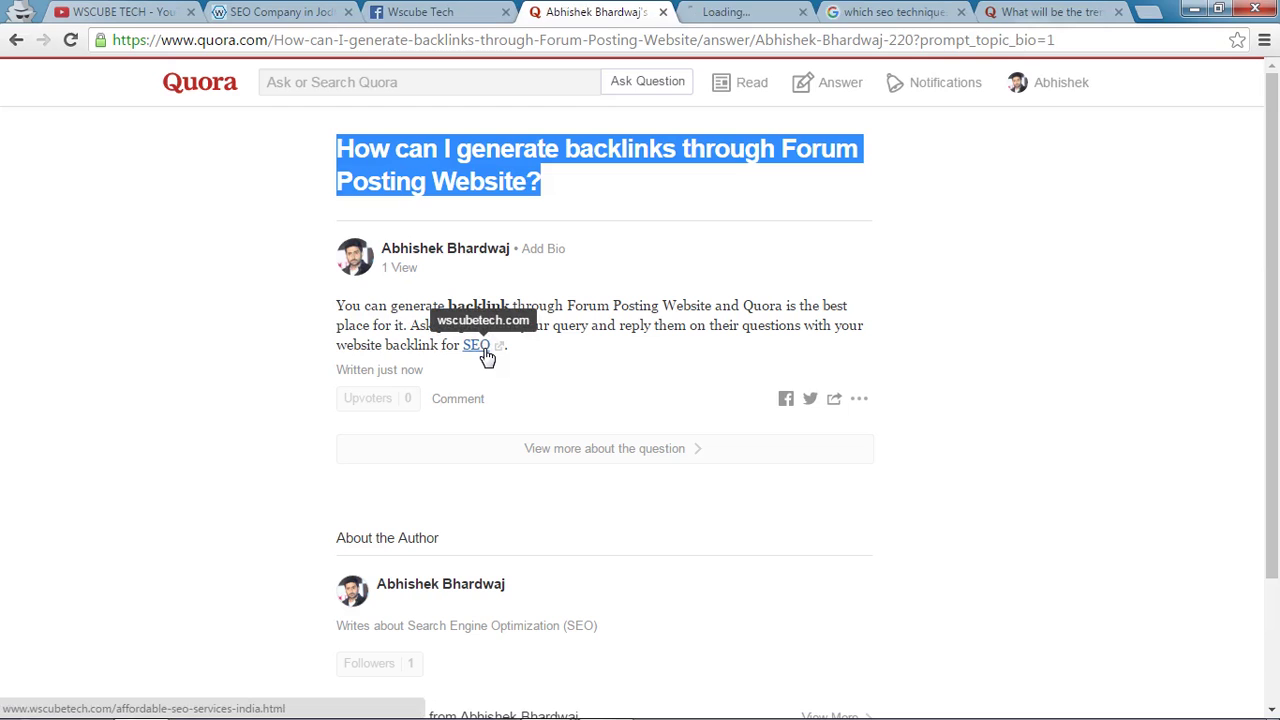
click(757, 8)
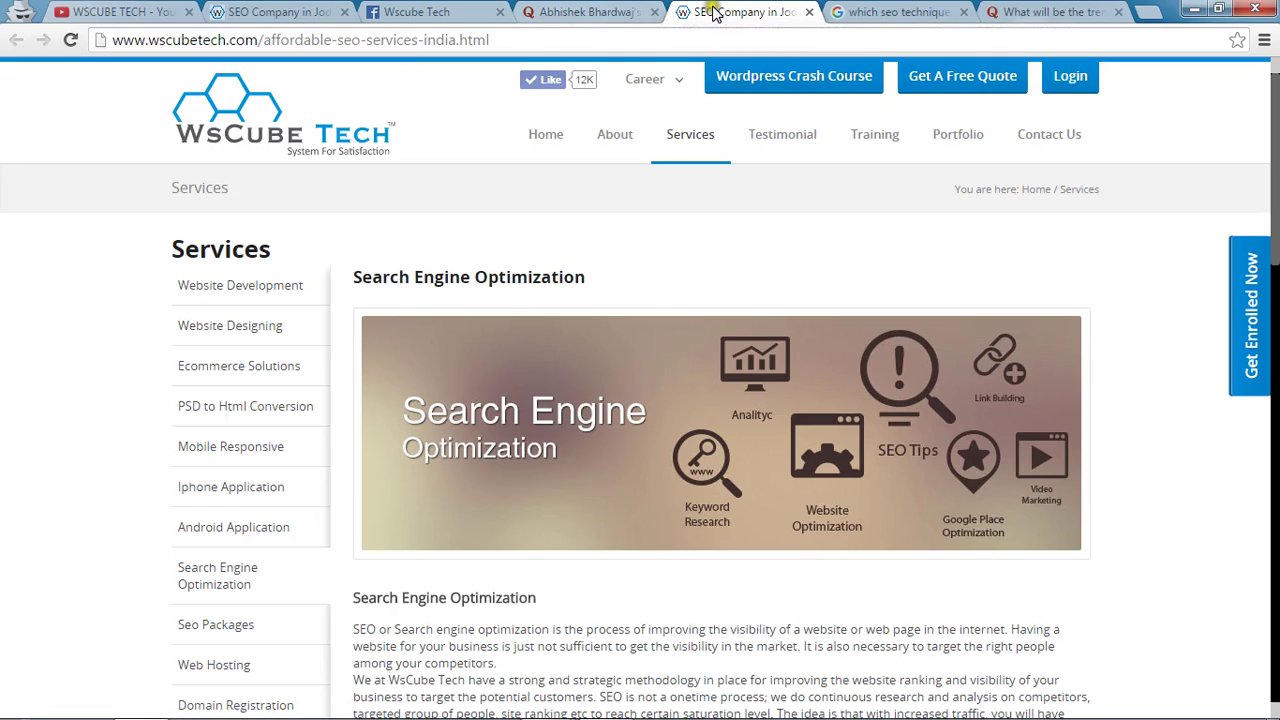
drag(548, 45, 100, 62)
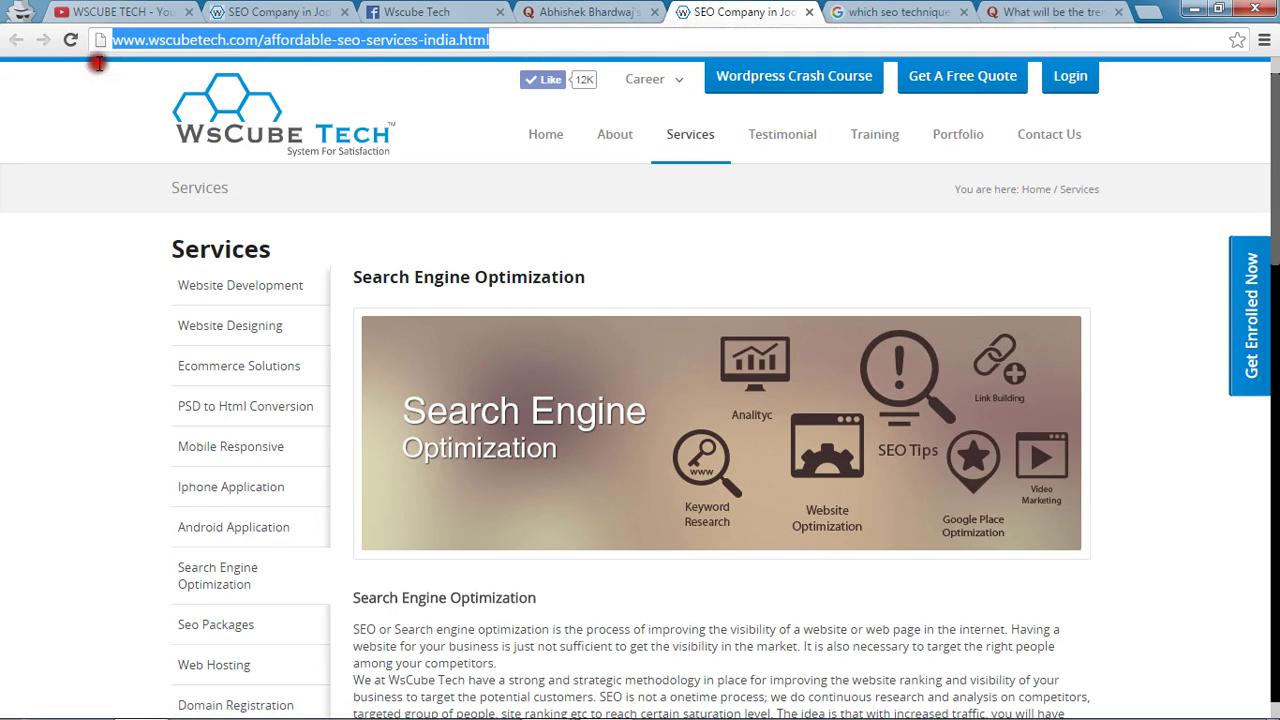
click(557, 10)
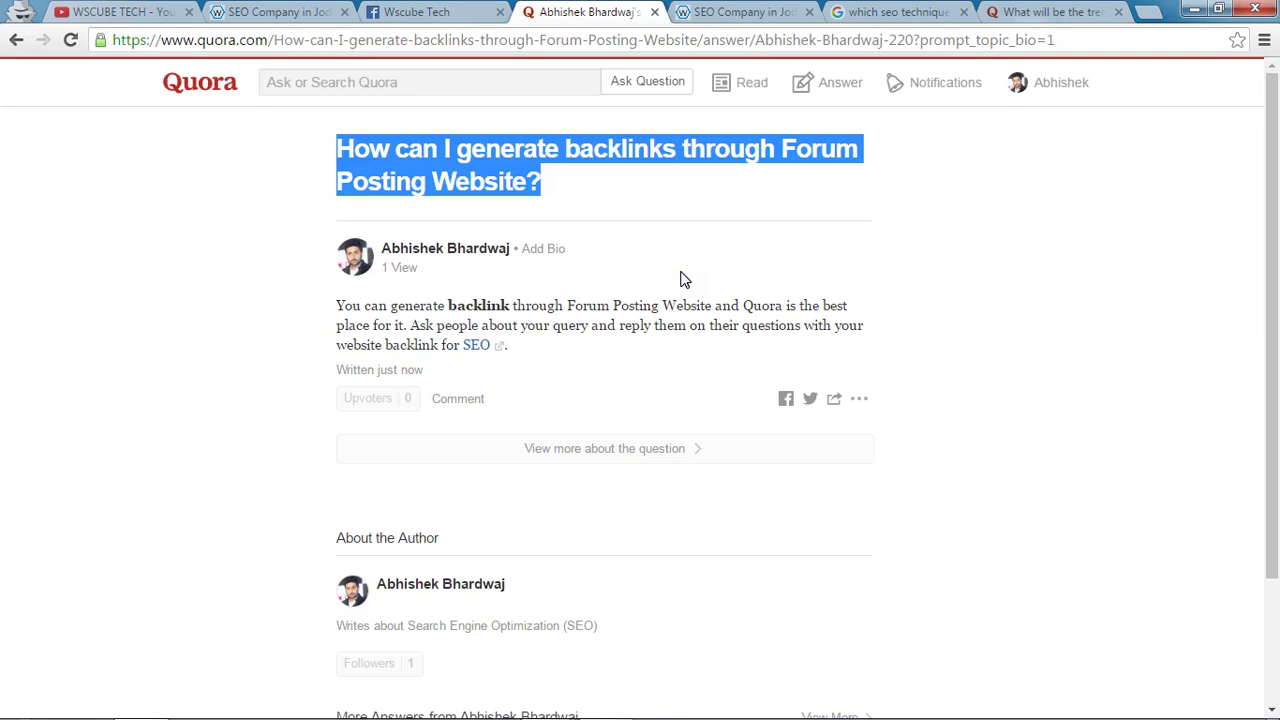
Go to the forum-posting backlinks question page, now showing 1 Answer written by you.
mouse_move(400, 249)
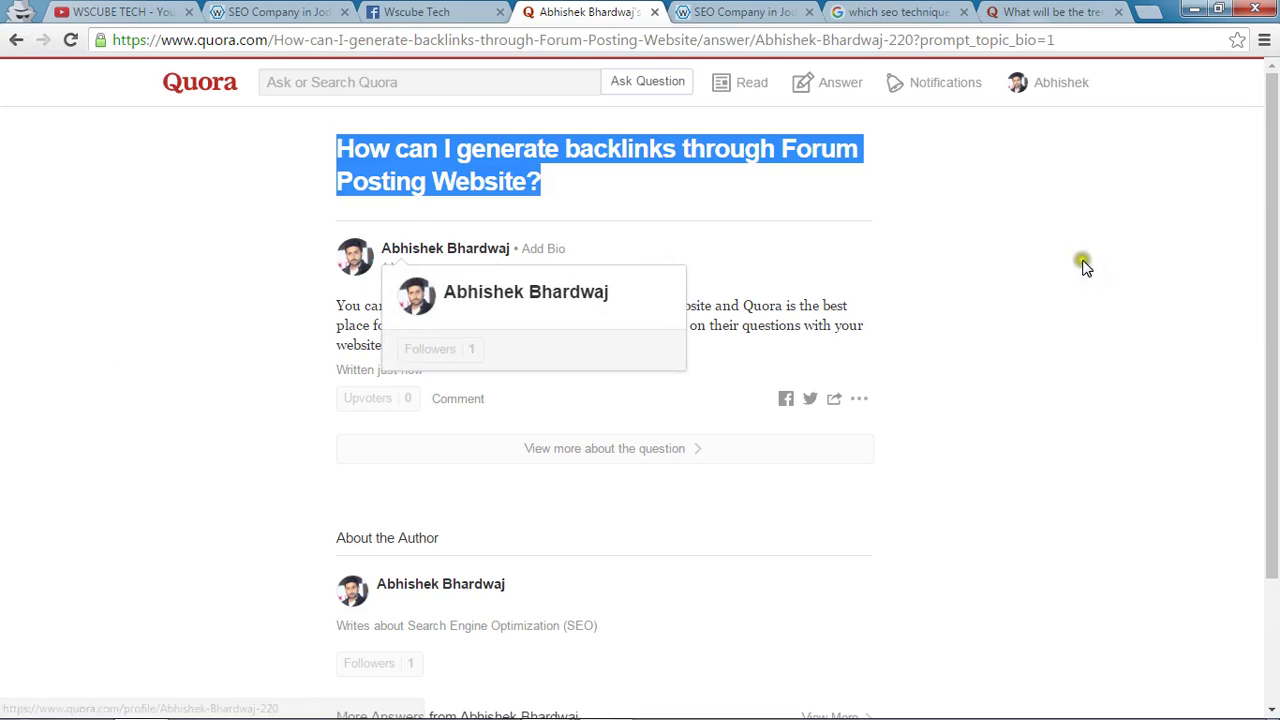
click(446, 200)
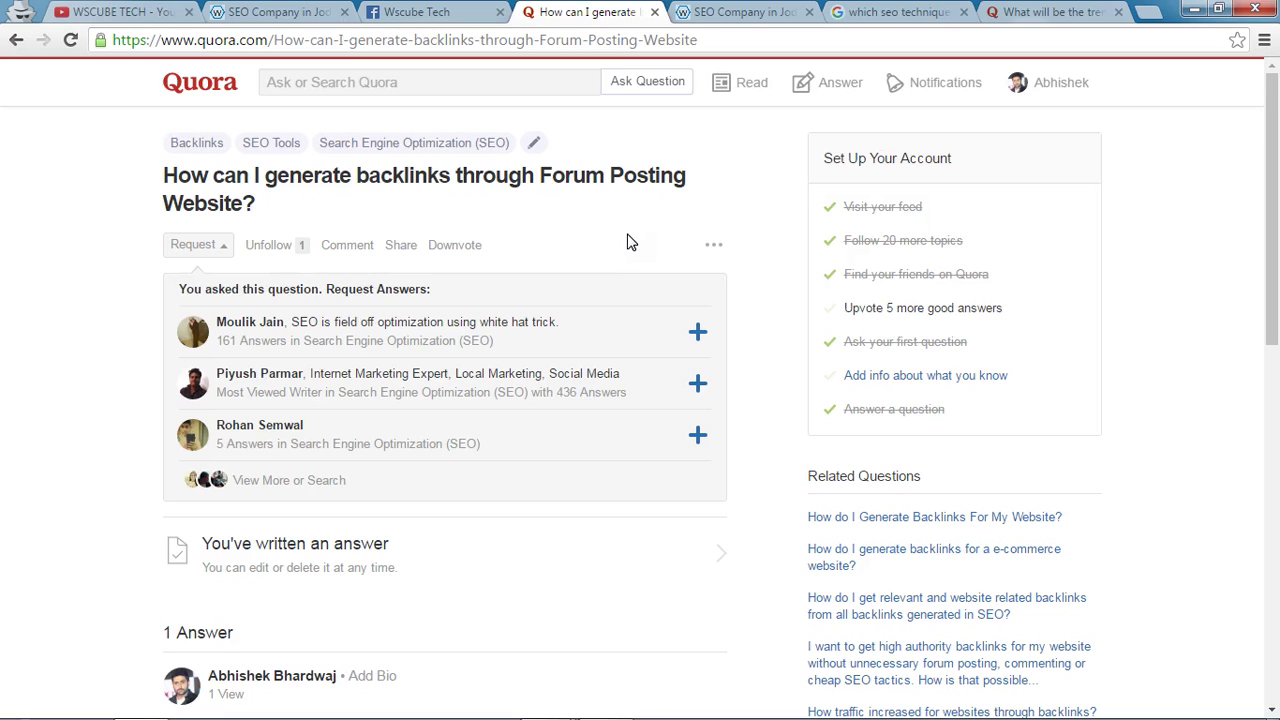
Open the profile-name dropdown listing Profile, Blogs, Messages, Your Content, Stats and Settings.
click(1060, 90)
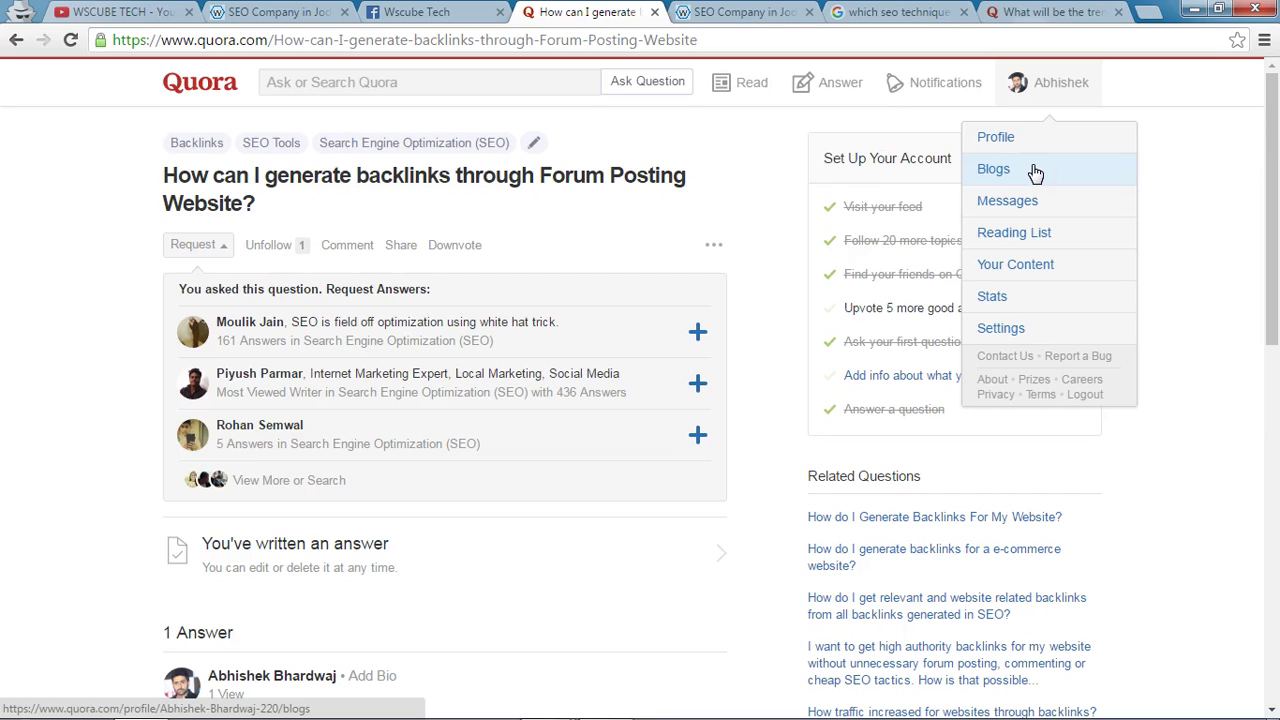
Browse the WSCUBE TECH YouTube videos, return to Quora, then switch to the Forum Posting slide show.
click(150, 12)
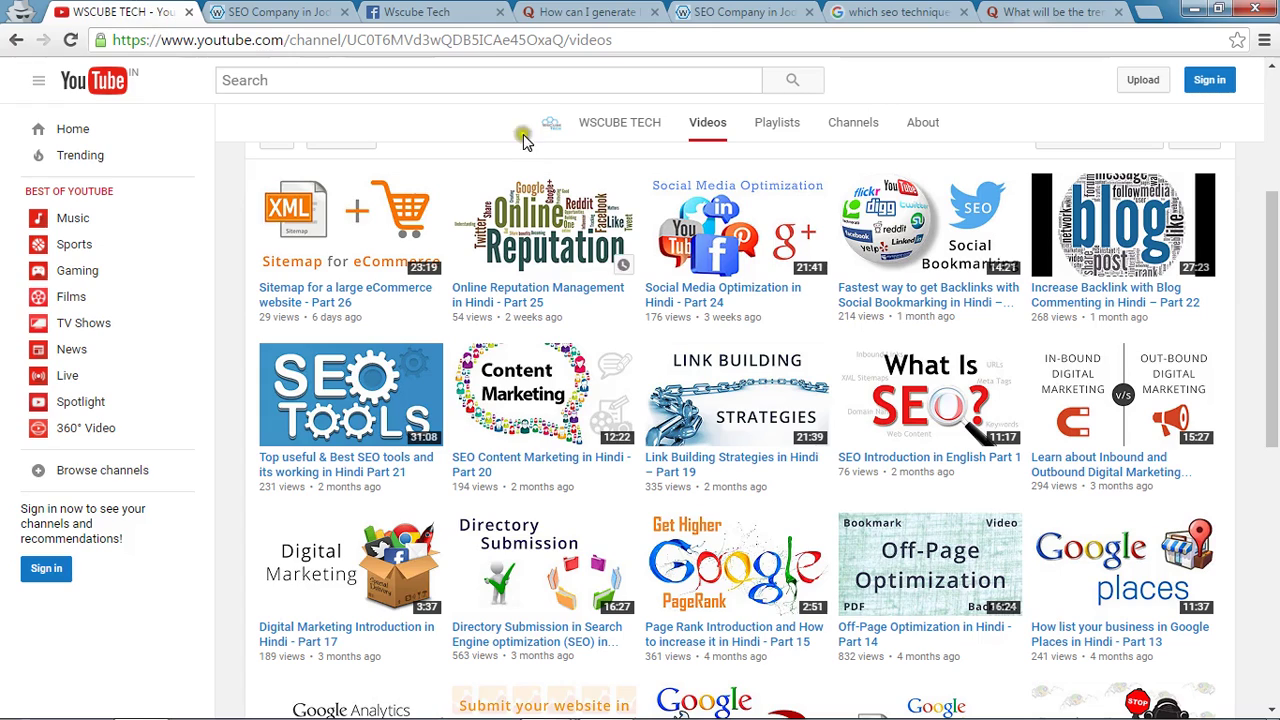
click(554, 483)
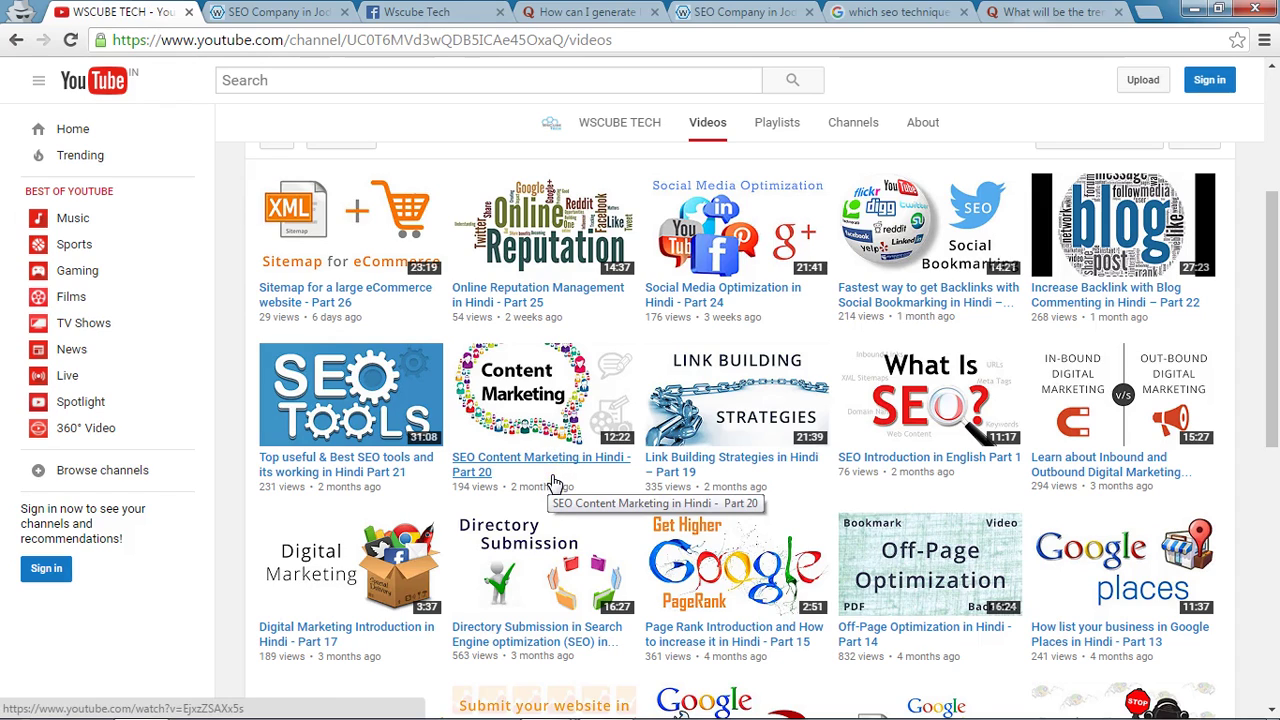
click(630, 12)
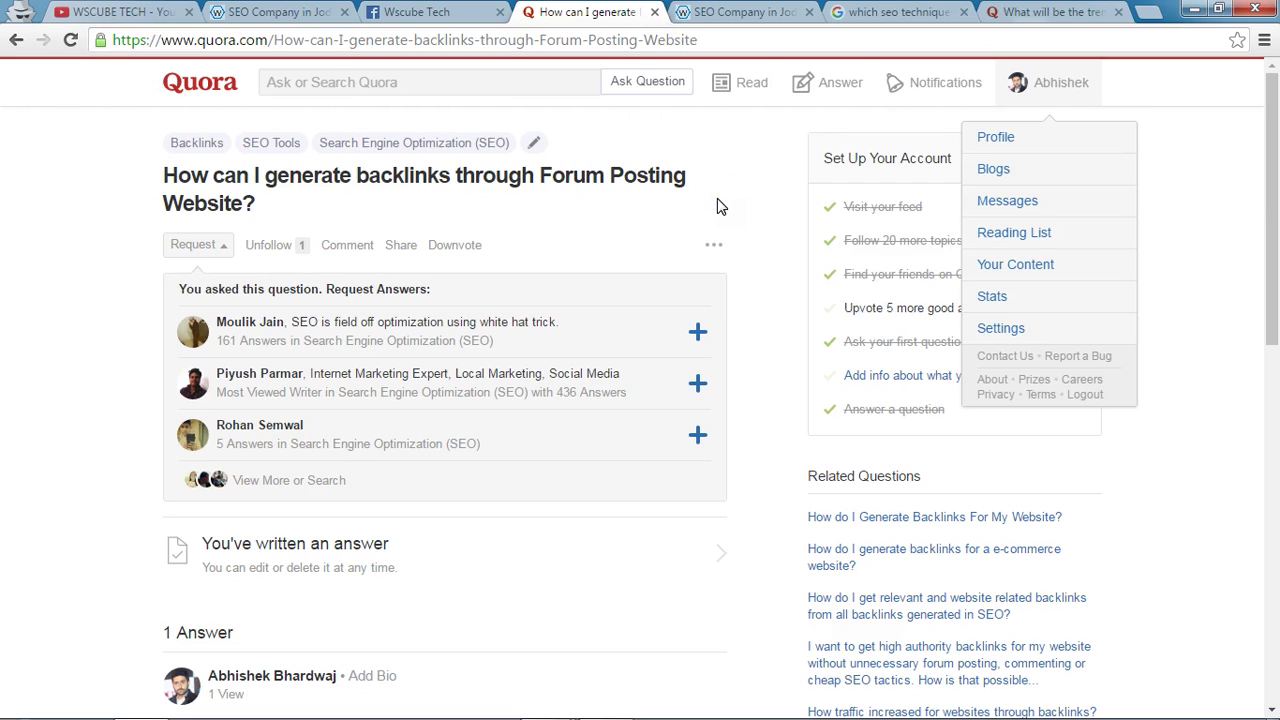
key(alt+Tab)
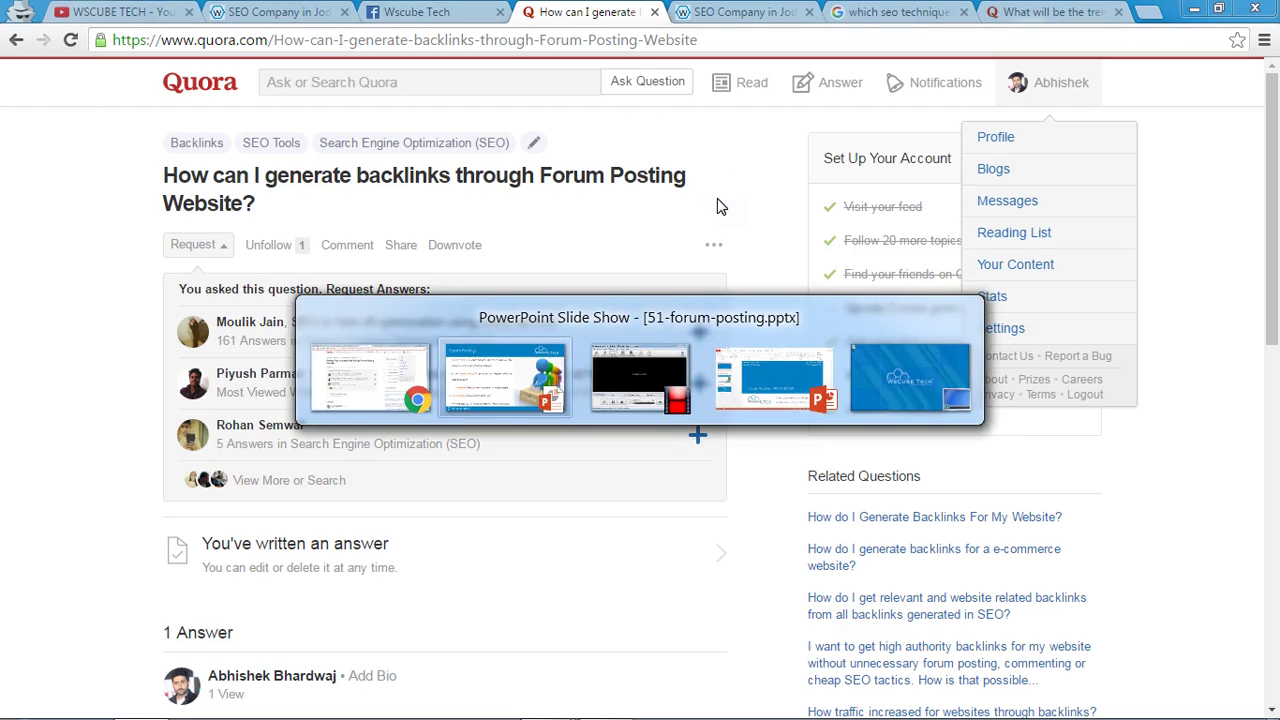